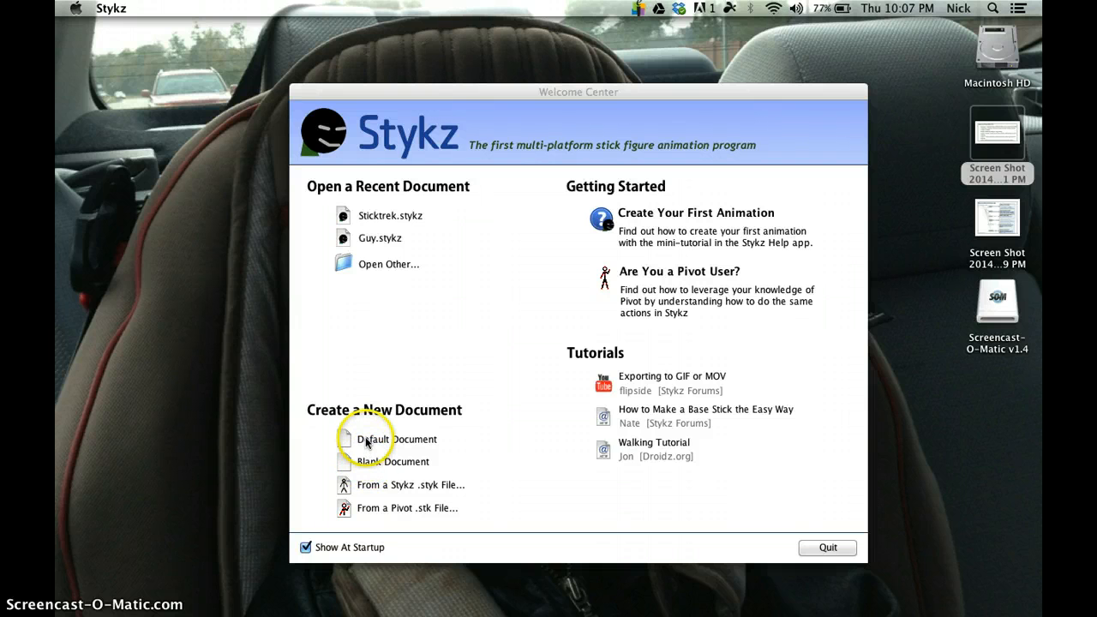
Step: Create a new default document and move its stage window toward the middle of the screen
click(366, 440)
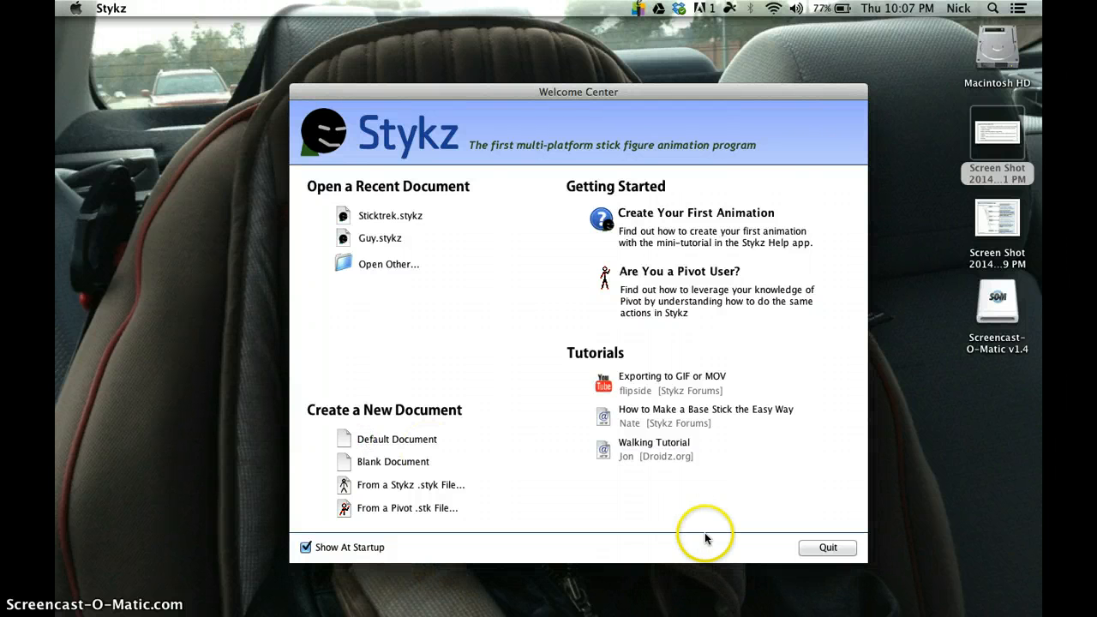
click(403, 438)
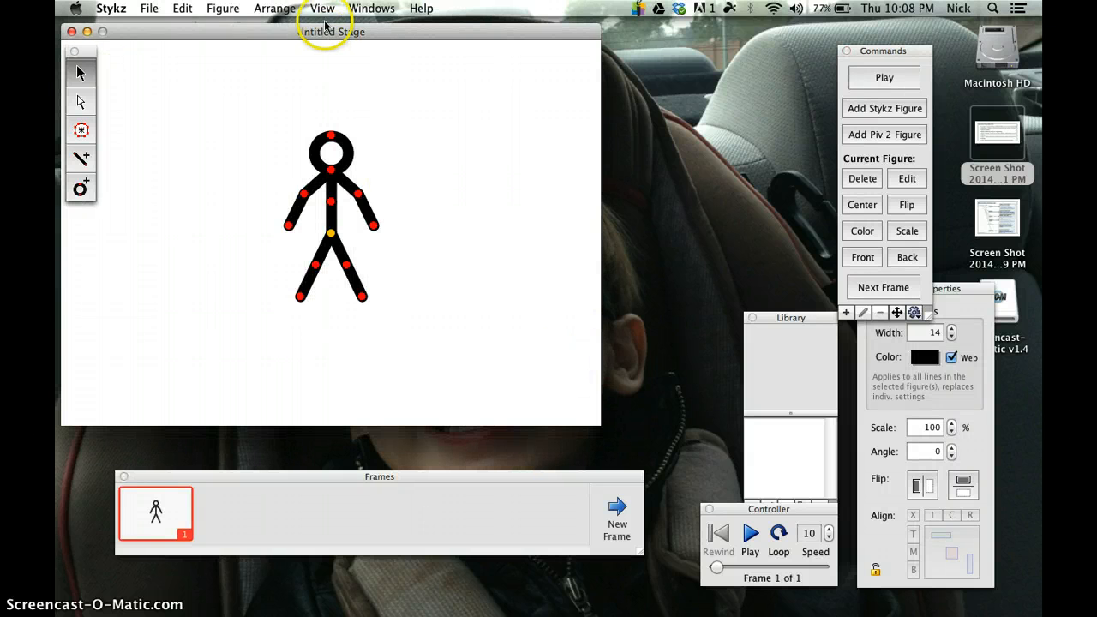
drag(325, 28, 511, 42)
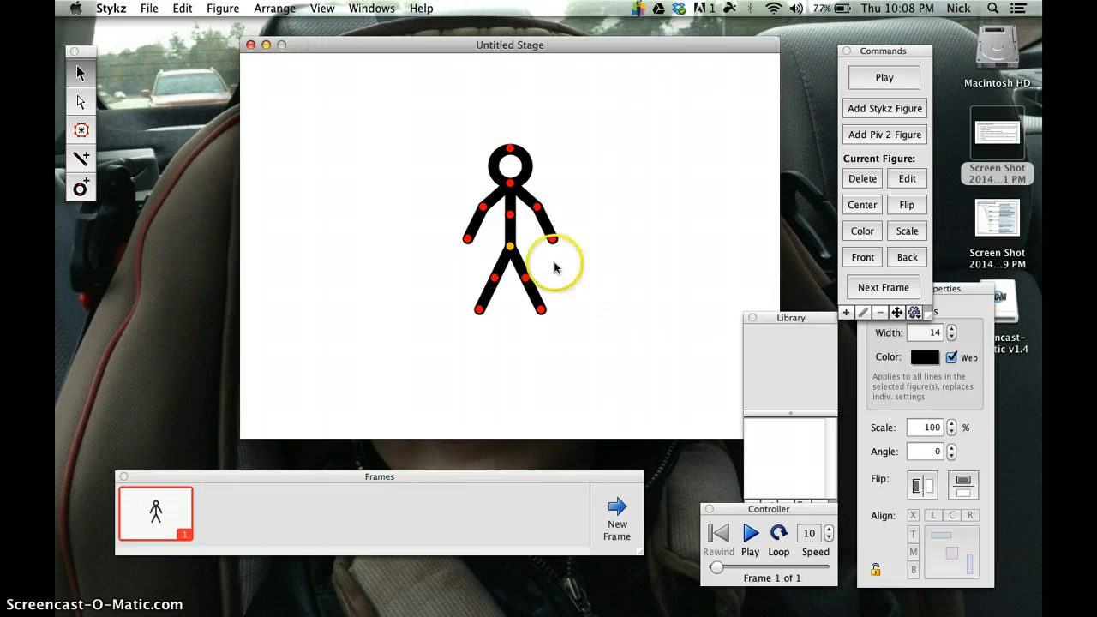
Step: Add frames 2 and 3, raising the stick figure's right-hand forearm to horizontal in frame 2 and diagonally upward in frame 3
click(614, 514)
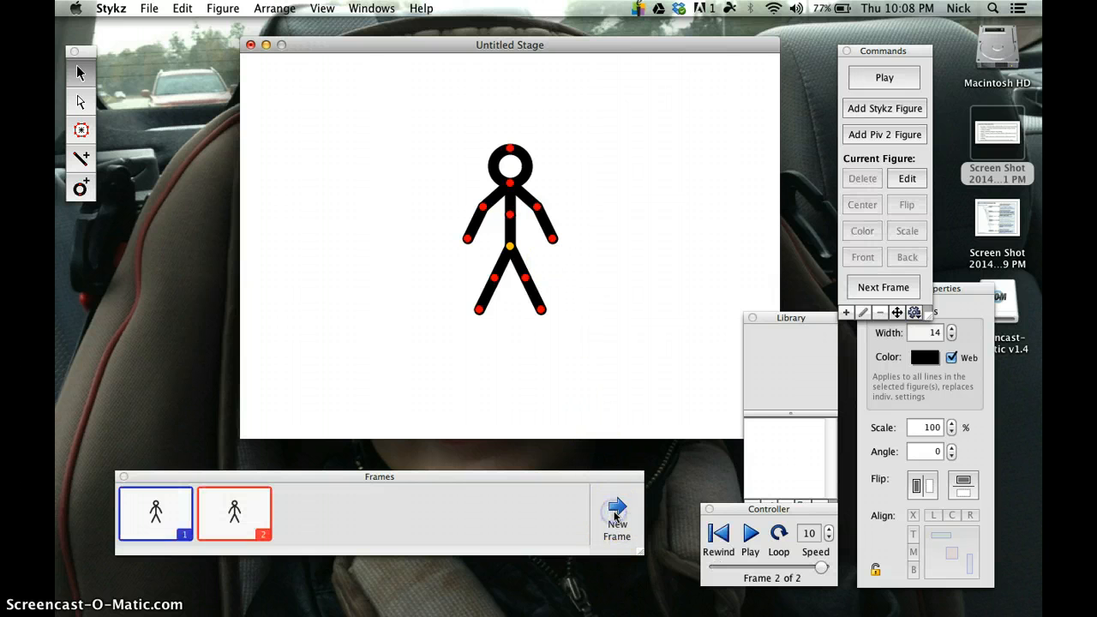
click(552, 240)
drag(561, 231, 567, 199)
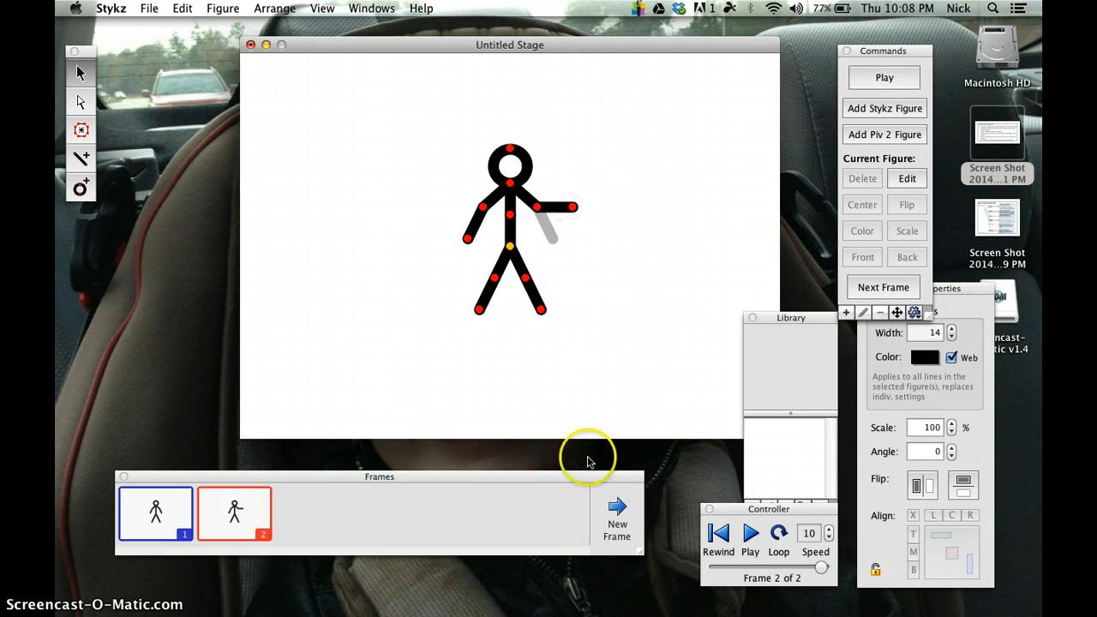
click(615, 513)
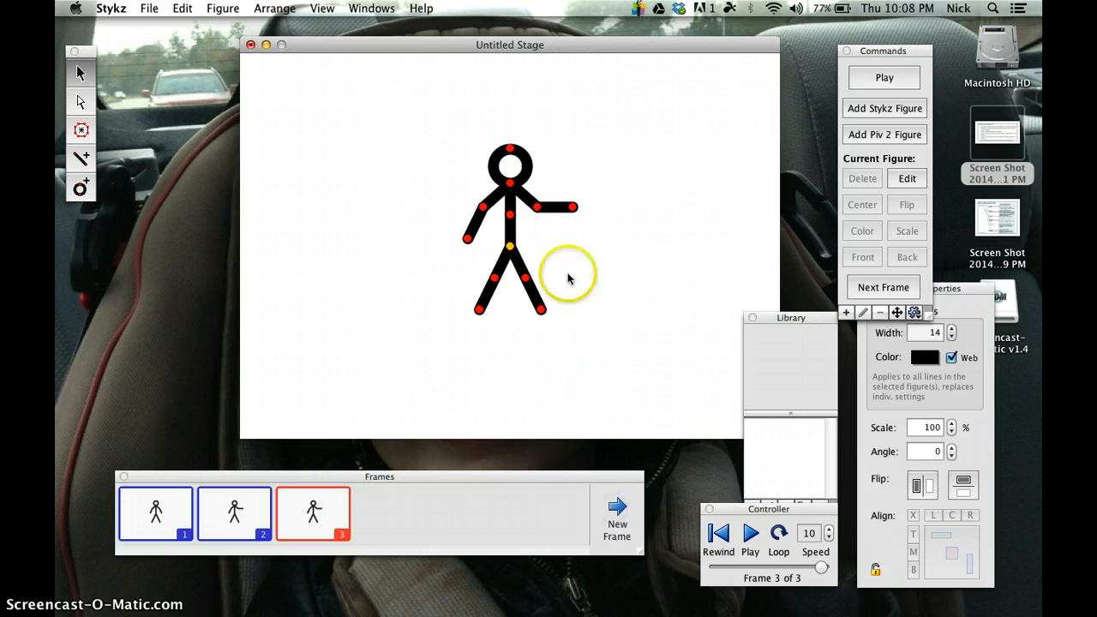
click(571, 207)
drag(572, 210, 563, 181)
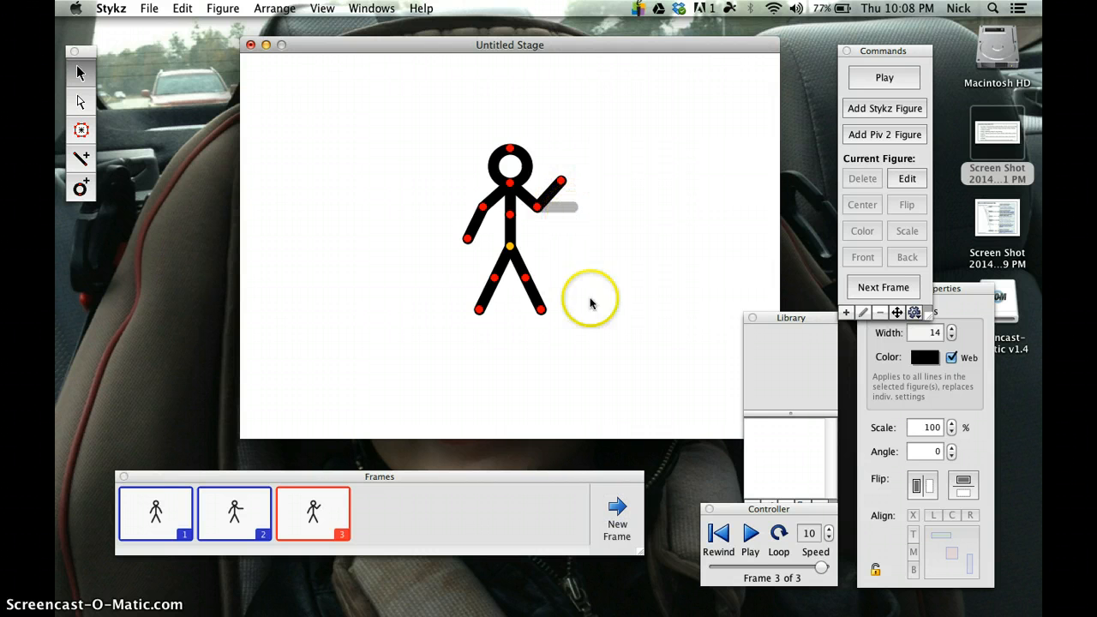
Step: Add frames 4 to 6 with the raised forearm waving slightly down, up and down again, and append frame 7
click(618, 507)
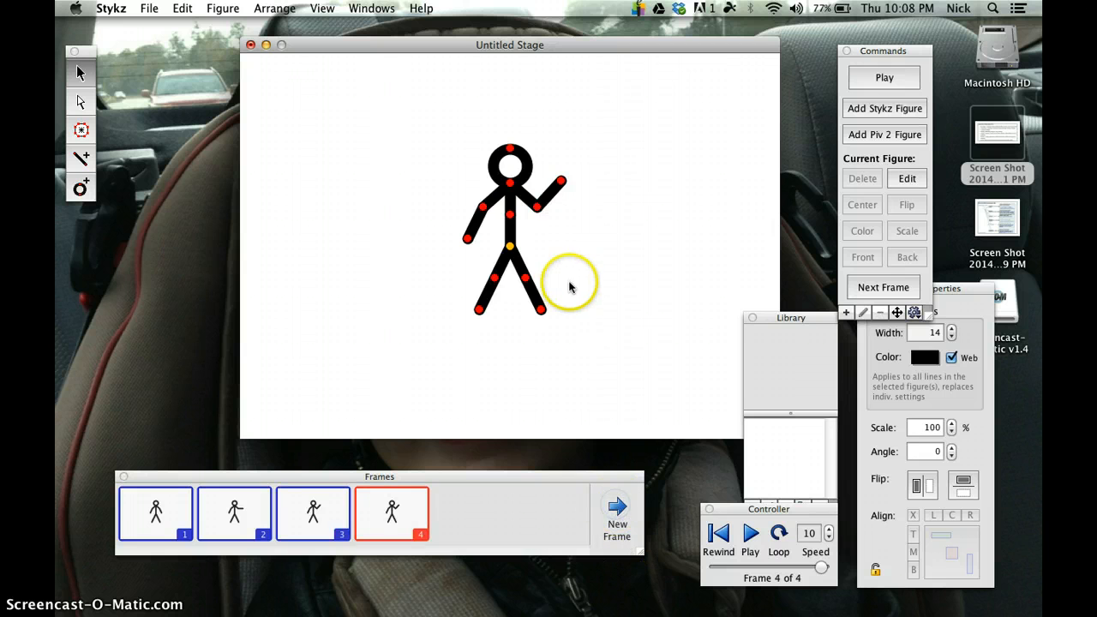
mouse_move(561, 181)
mouse_down()
mouse_move(569, 194)
mouse_move(554, 179)
mouse_up()
click(615, 505)
click(617, 509)
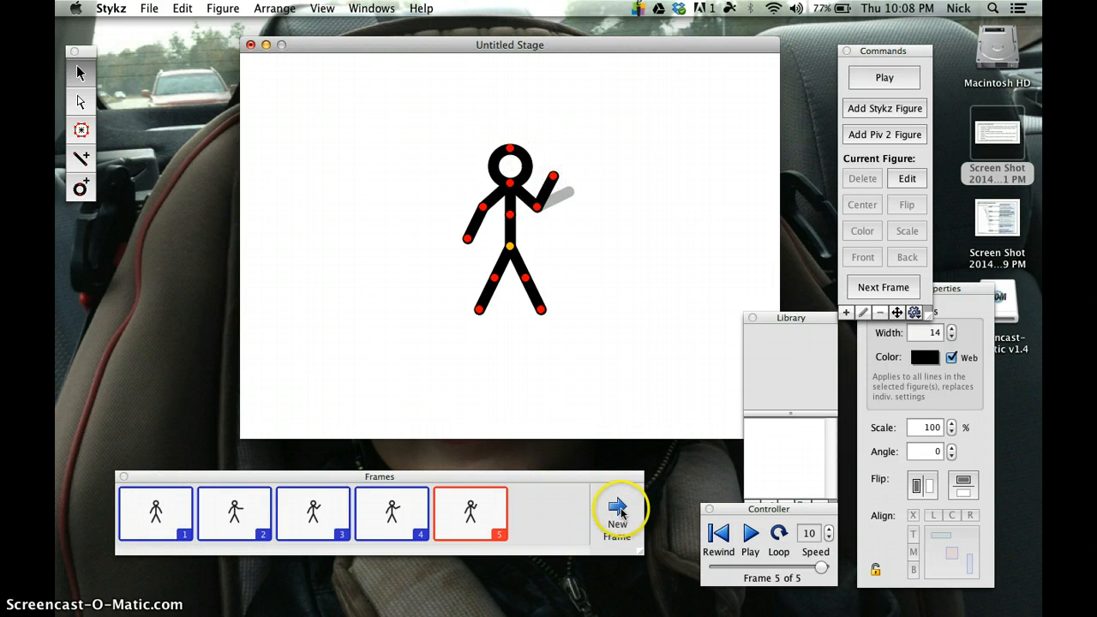
click(543, 206)
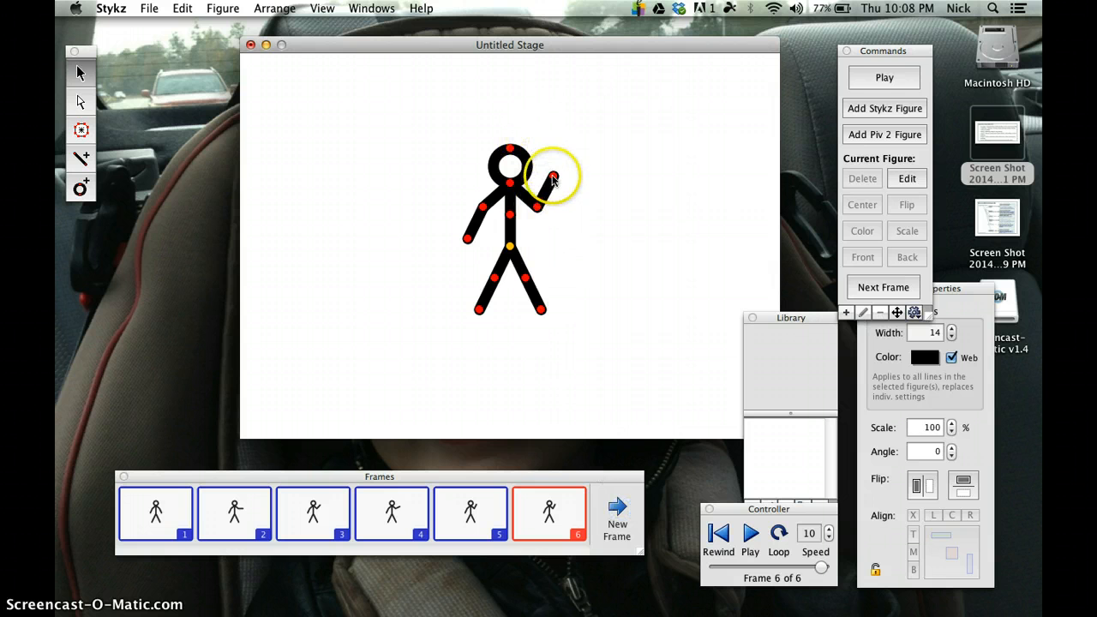
drag(553, 176, 562, 185)
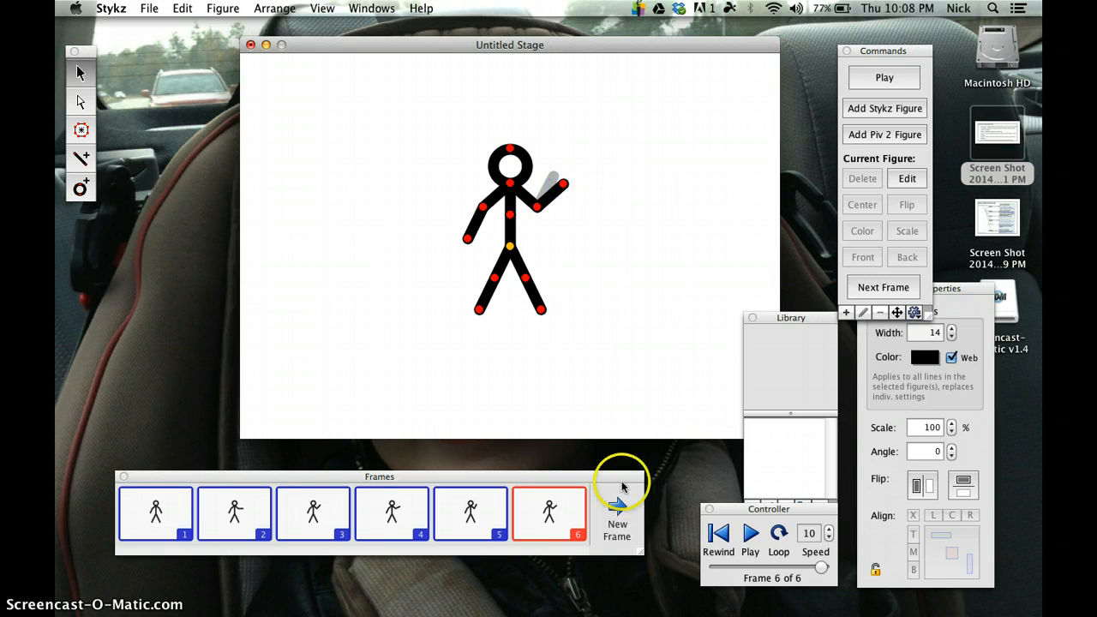
click(615, 514)
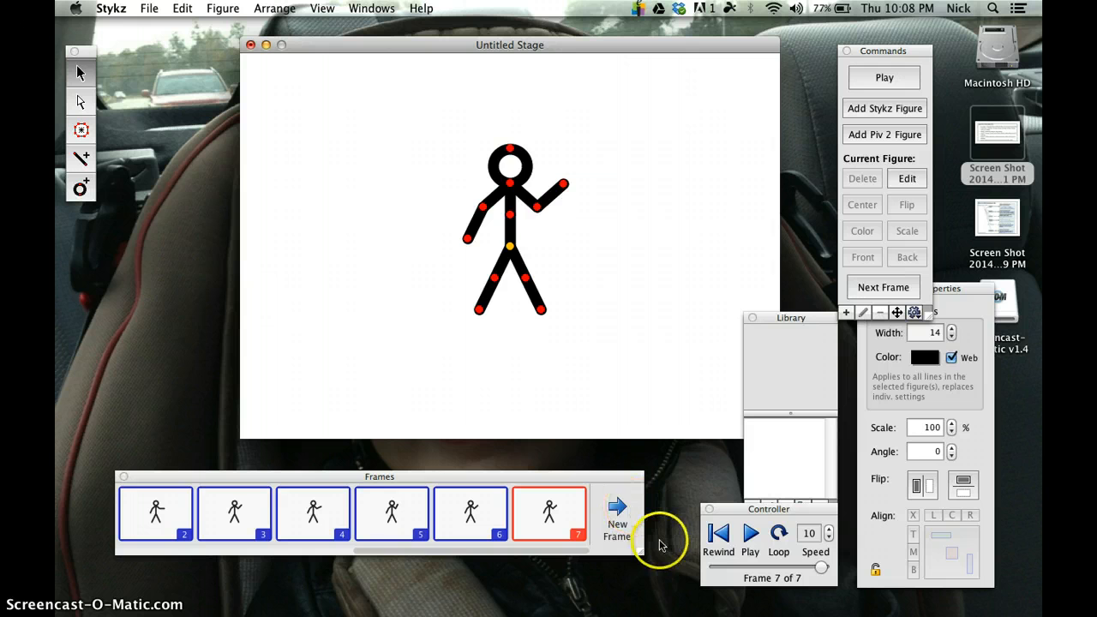
Step: Preview the animation, close the player, and move the Controller palette up beside the stick figure
click(750, 533)
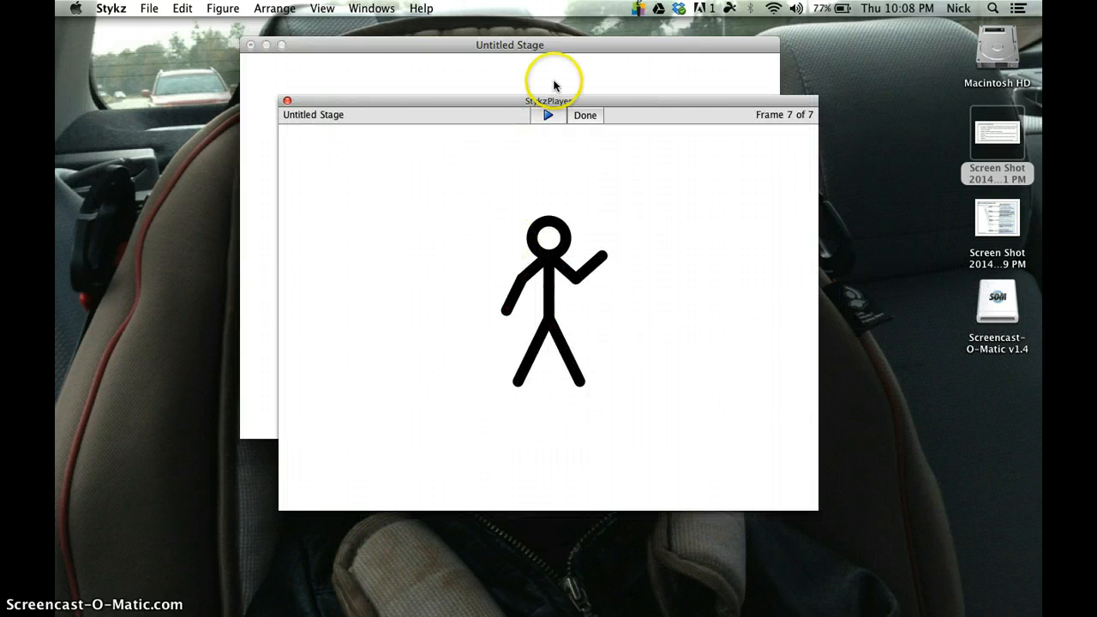
click(585, 116)
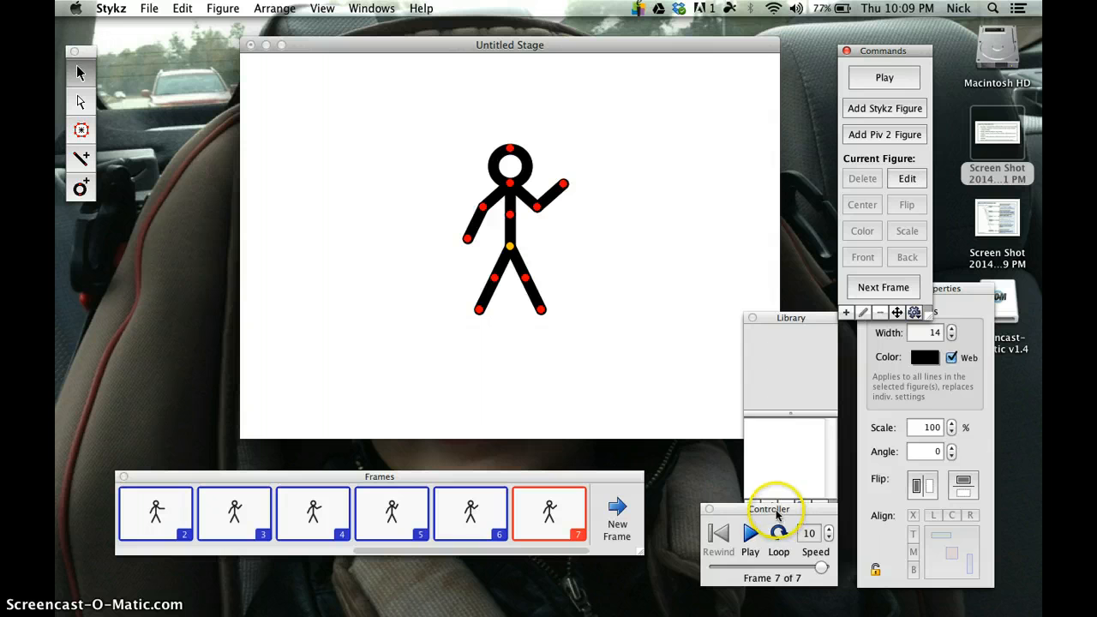
drag(777, 514, 754, 174)
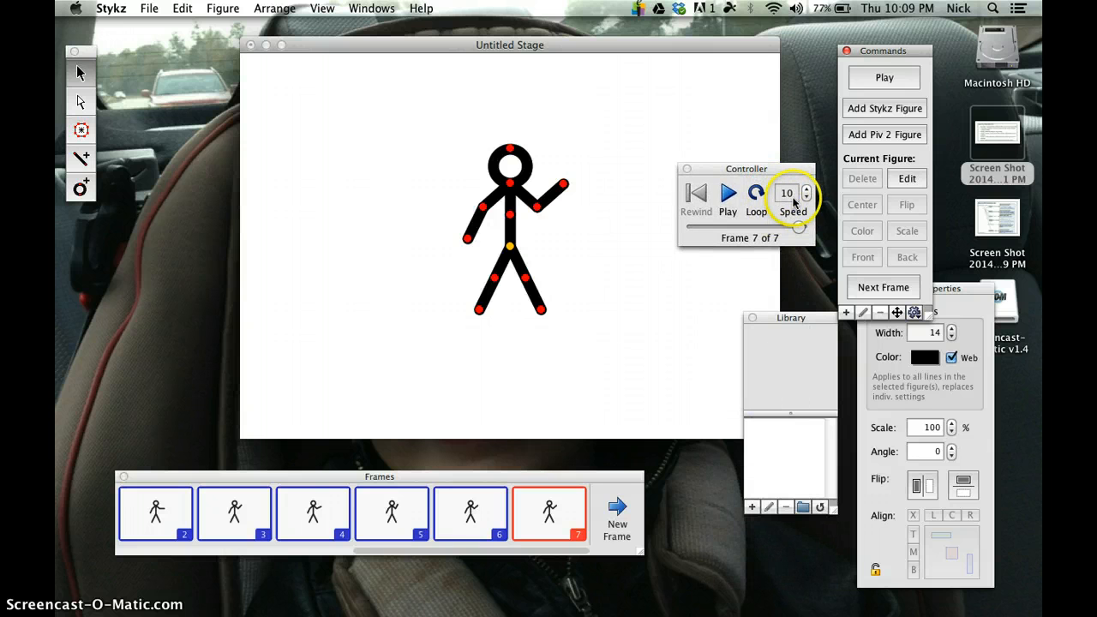
click(786, 195)
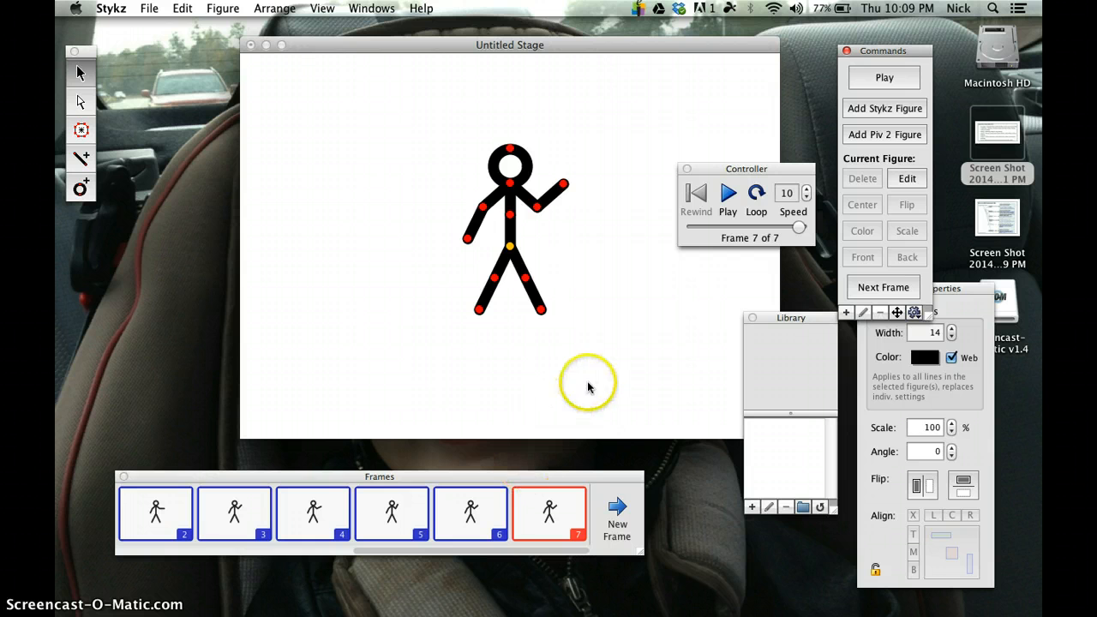
Step: Lower the waving forearm to nearly horizontal in frame 7, and swing the opposite forearm outward in a new frame 8
click(563, 184)
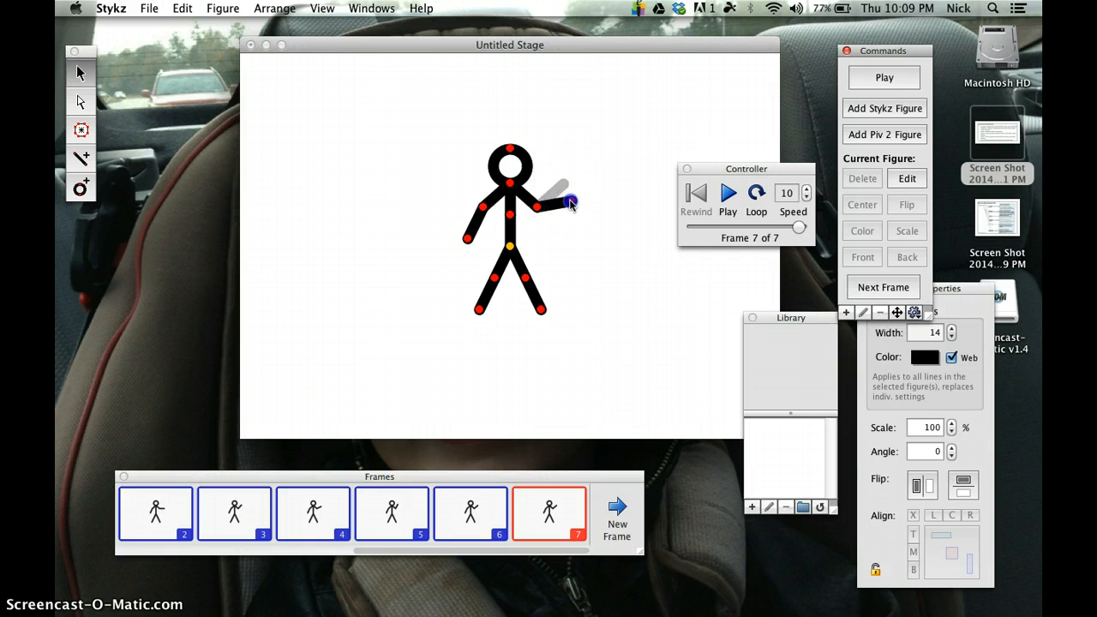
click(615, 514)
drag(467, 237, 440, 220)
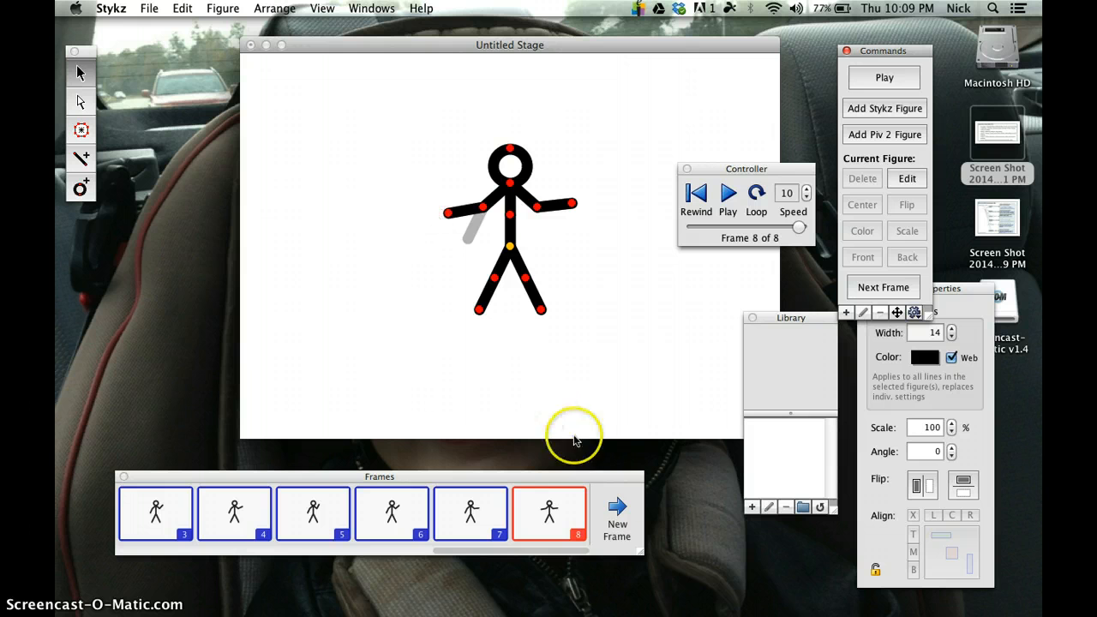
Step: Add frame 9 with the right-hand lower leg kicked outward, and append frame 10
click(613, 513)
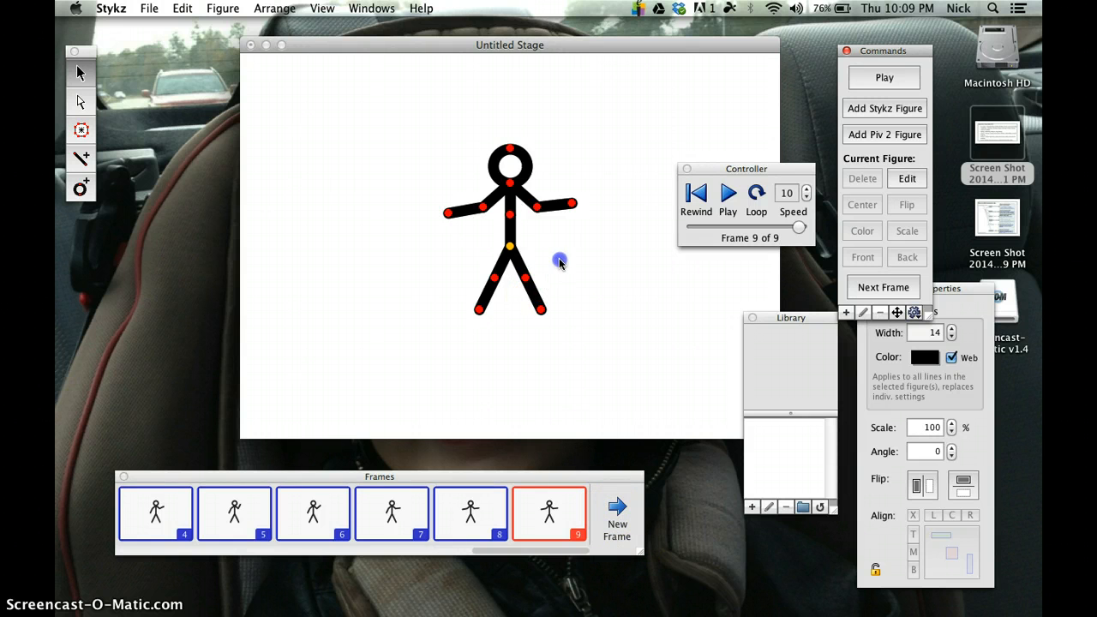
drag(541, 310, 565, 289)
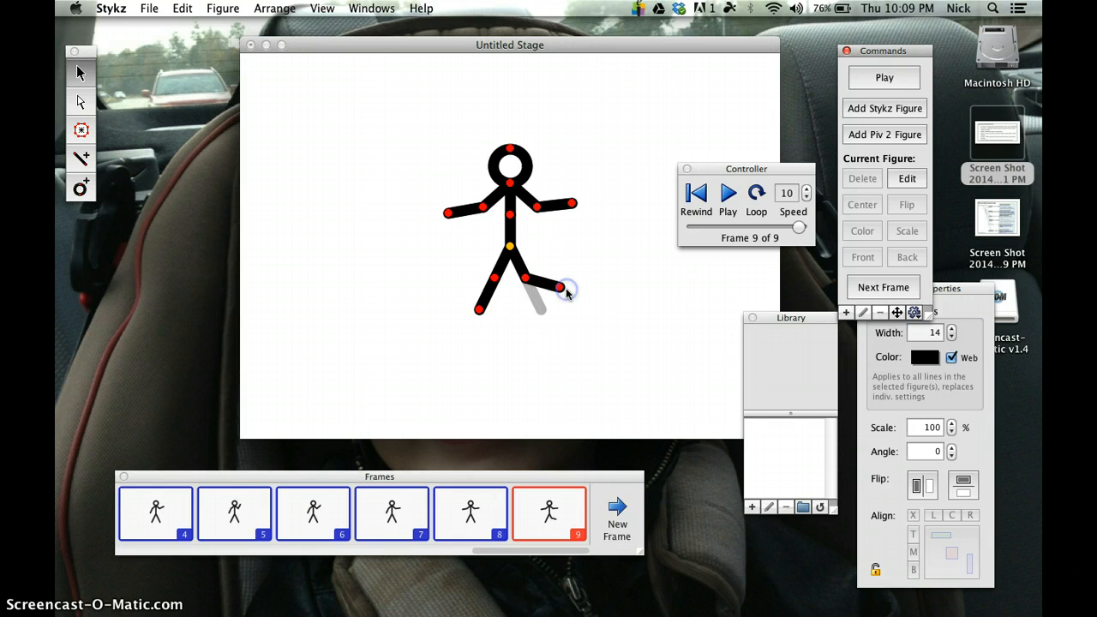
click(610, 520)
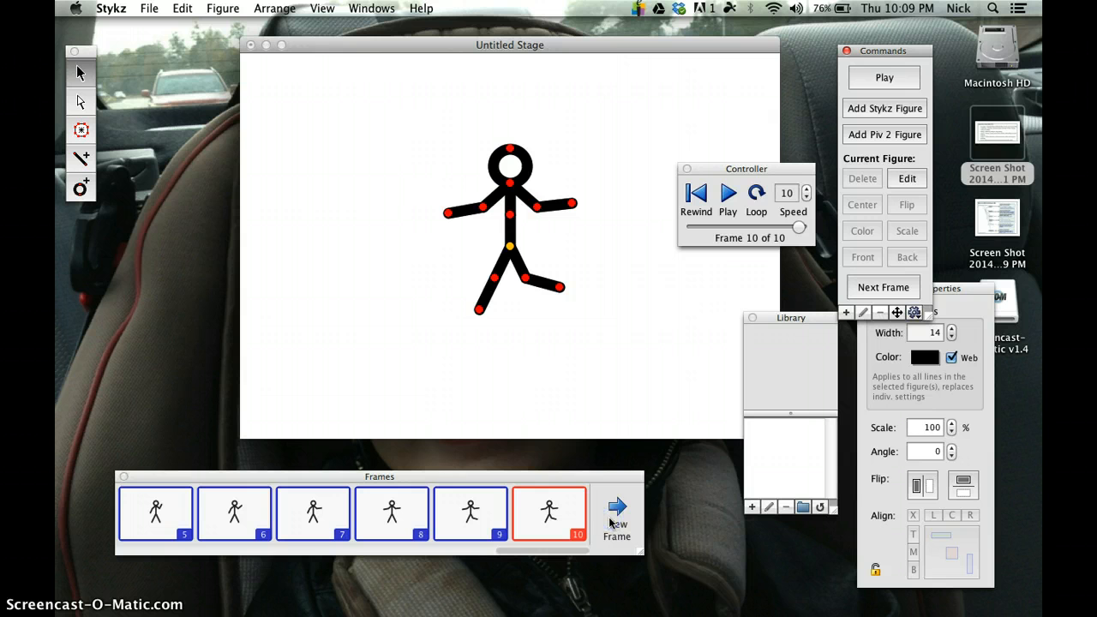
Step: Play back the ten-frame animation and close the player
click(729, 197)
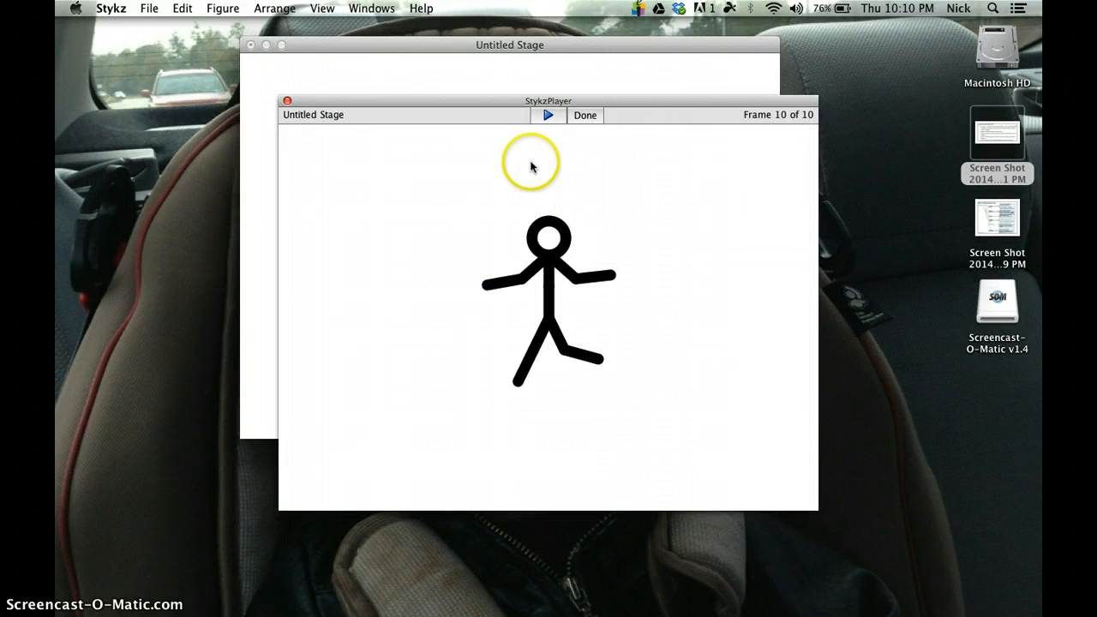
click(586, 115)
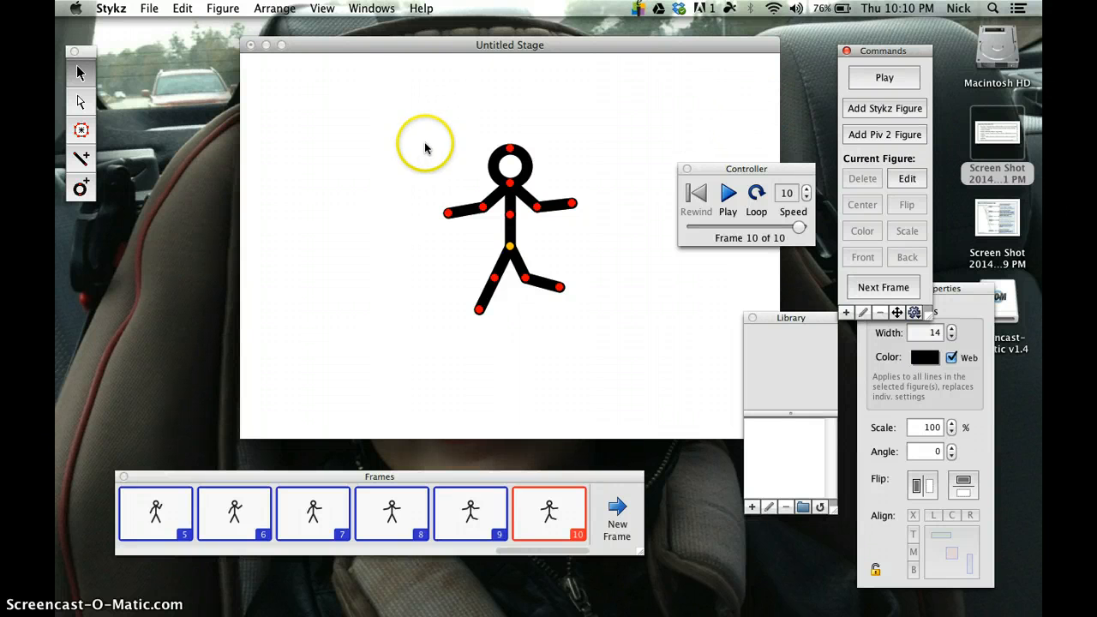
Step: Draw a closed square of four connected line segments to the left of the stick figure in frame 10
click(81, 159)
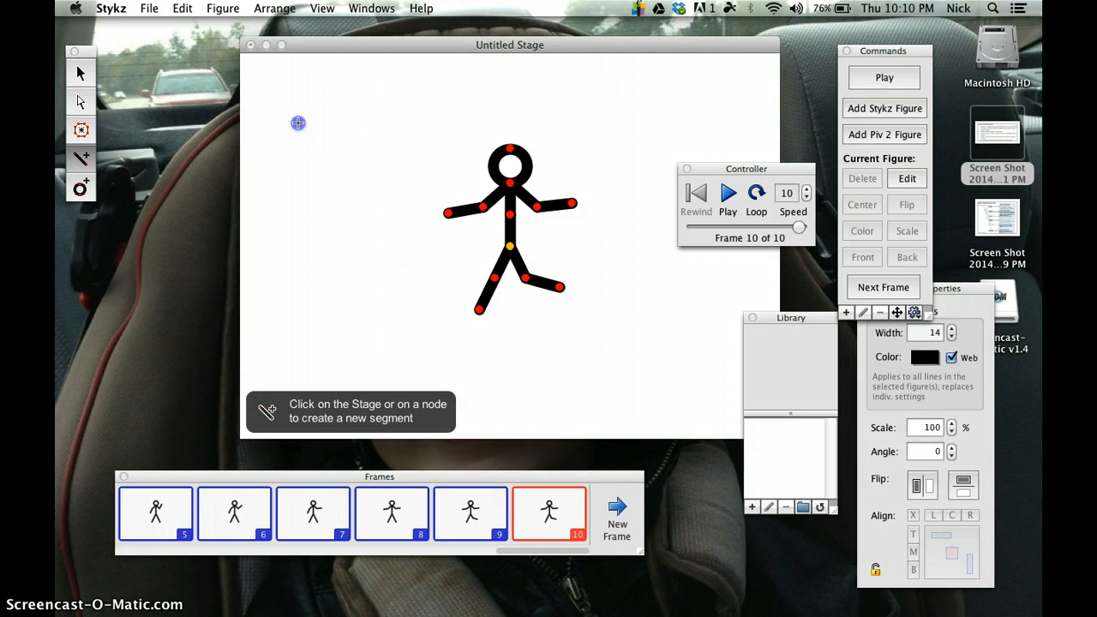
click(377, 120)
click(300, 116)
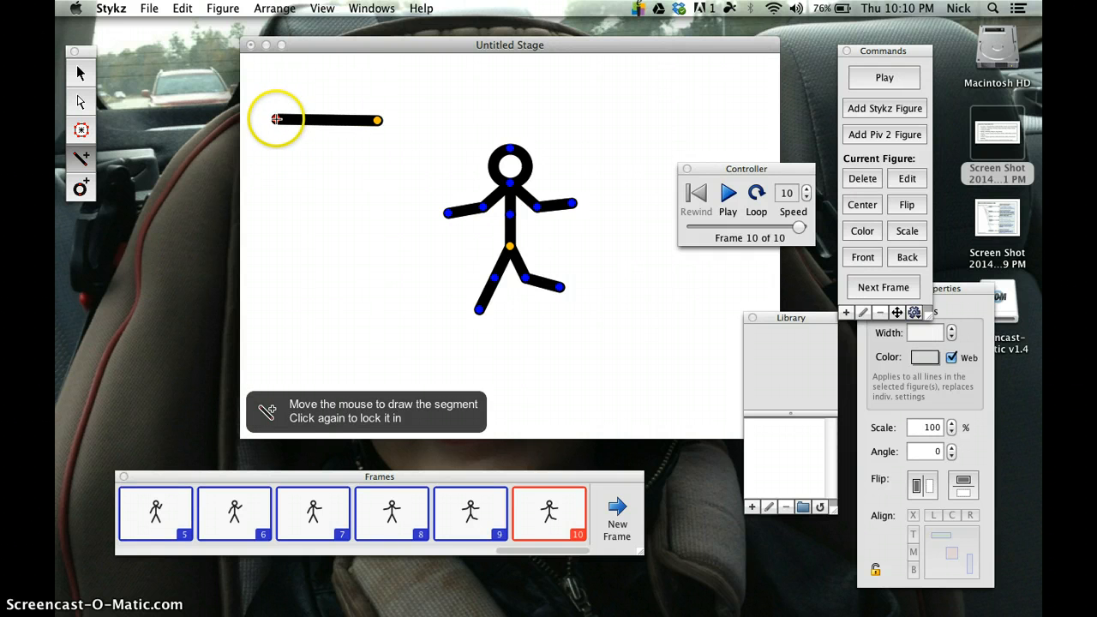
click(276, 120)
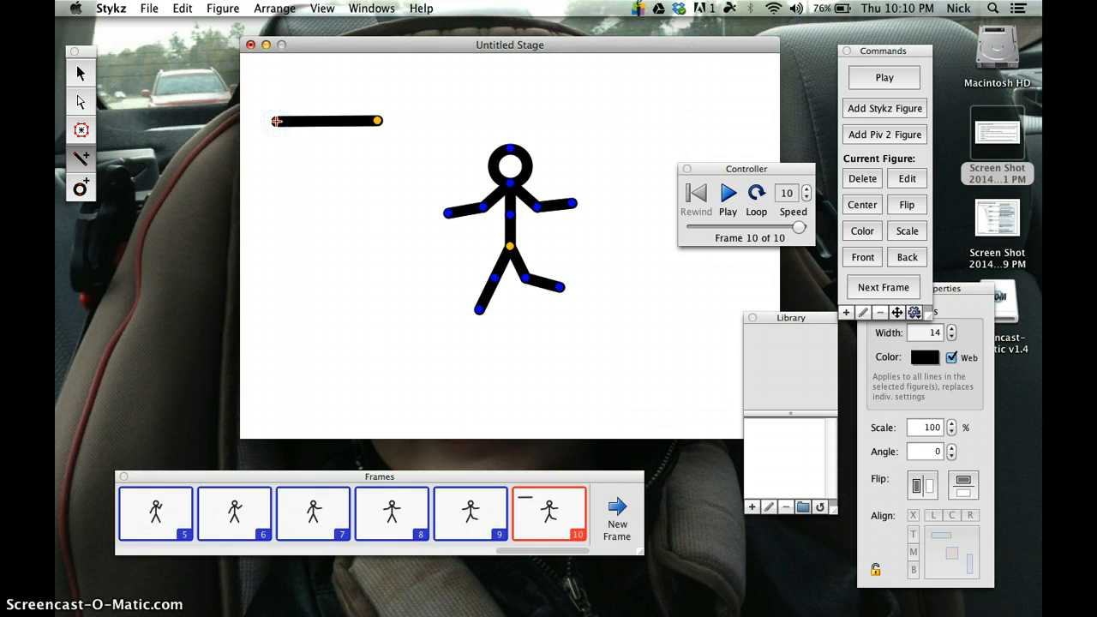
click(276, 121)
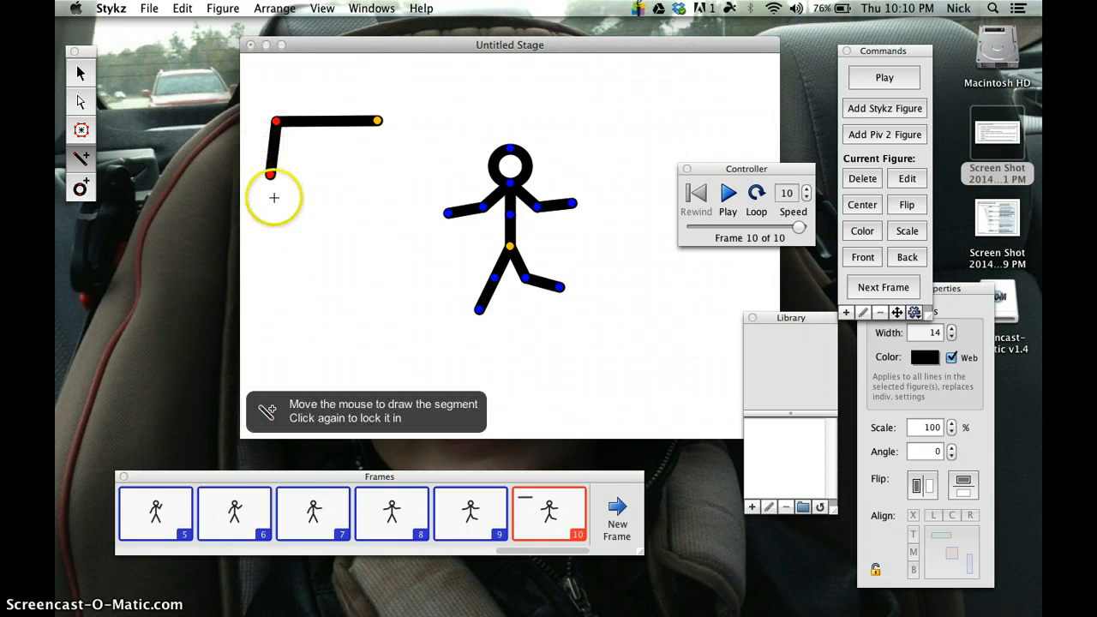
click(274, 220)
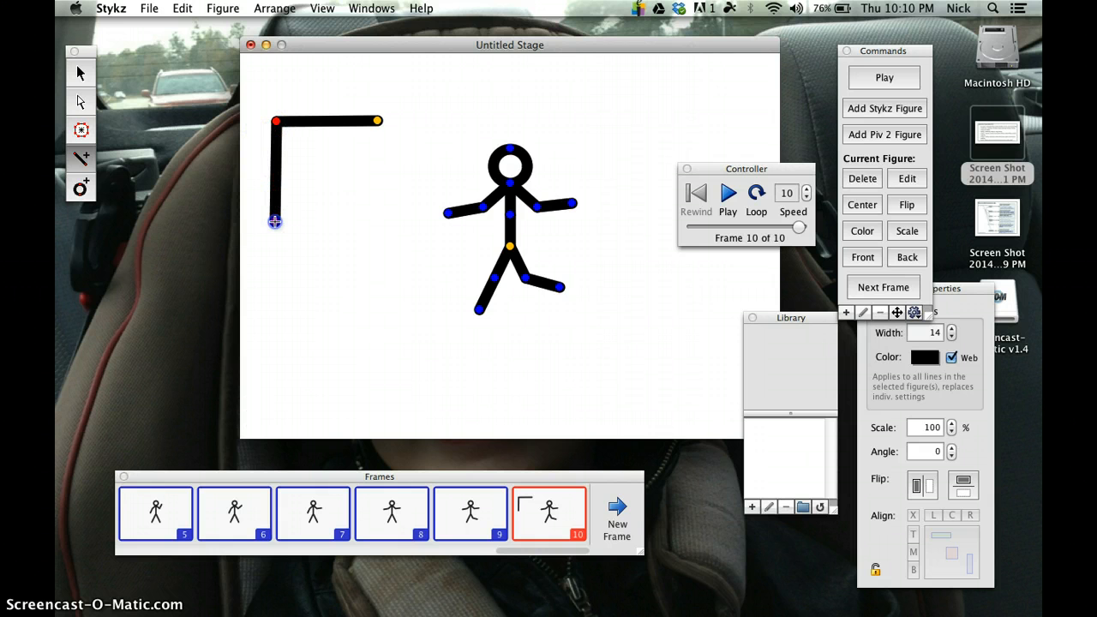
click(274, 221)
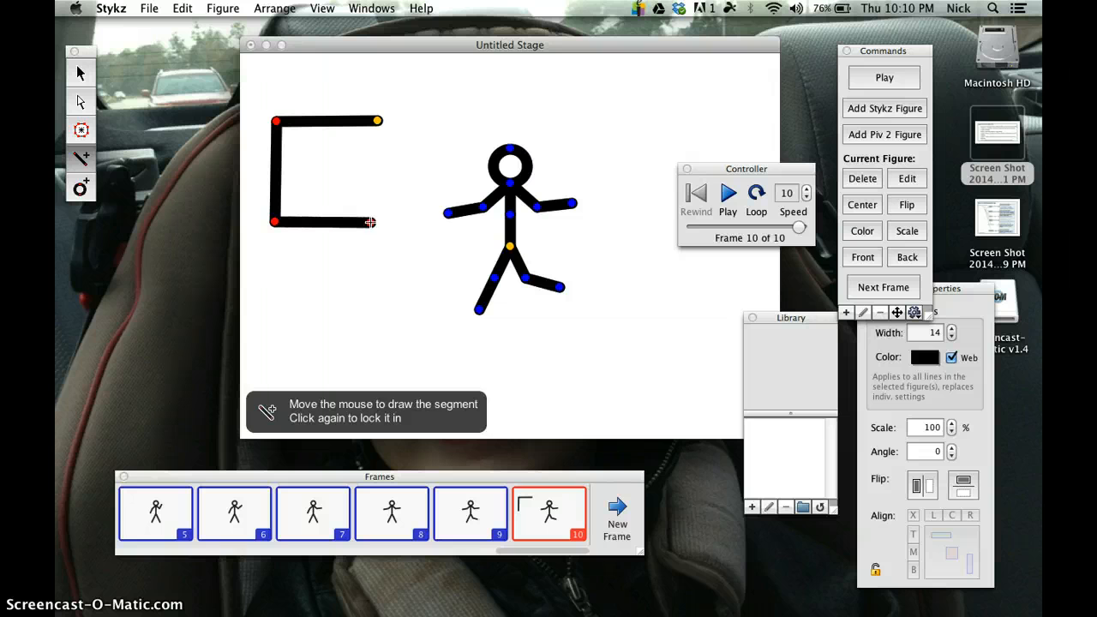
click(370, 222)
click(370, 222)
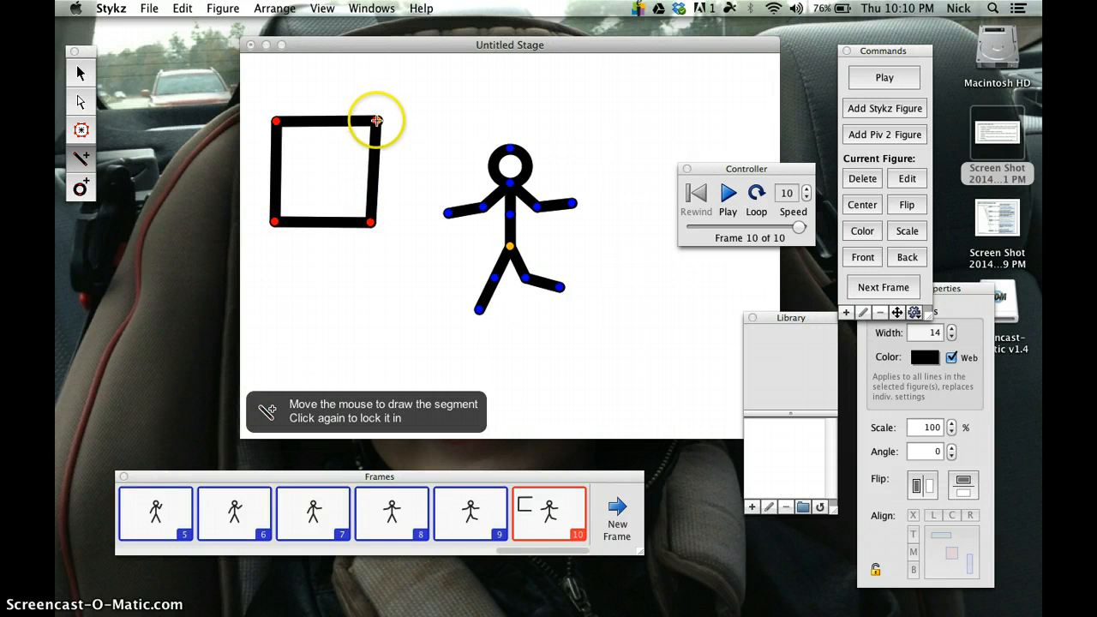
click(377, 121)
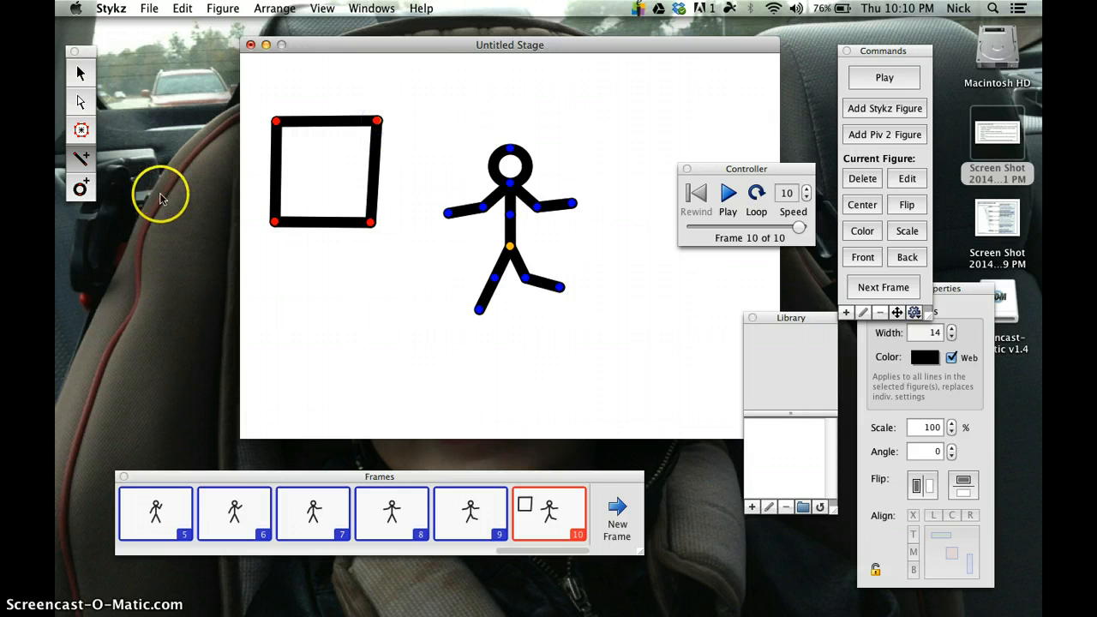
Step: Create a PolyFill region inside the square in frame 10 by connecting its four corner nodes back to the starting node
click(79, 130)
click(275, 121)
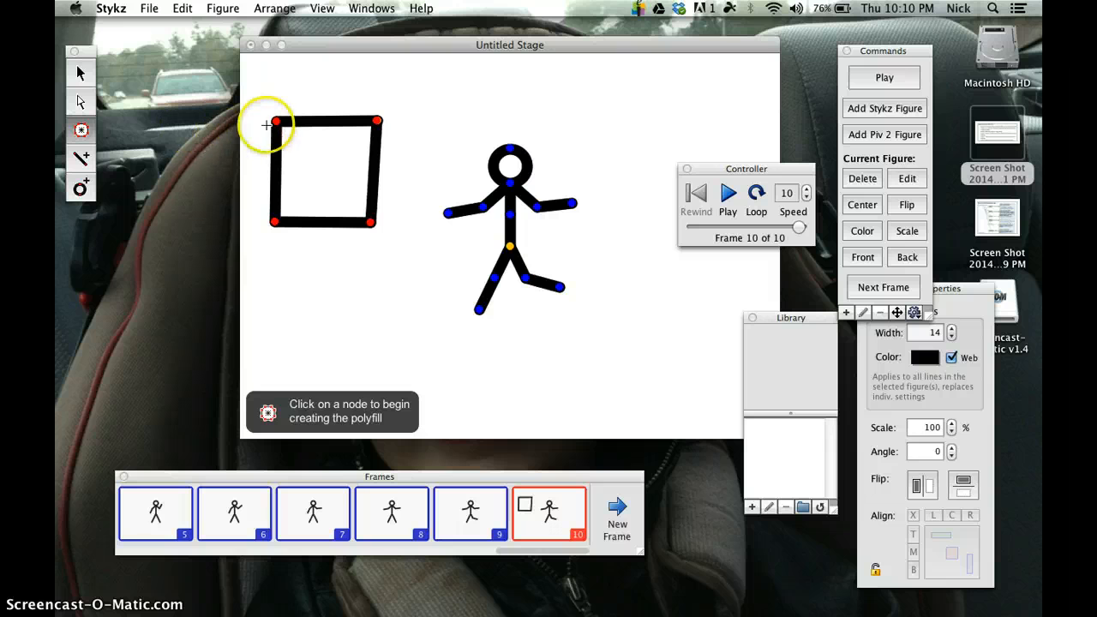
click(377, 121)
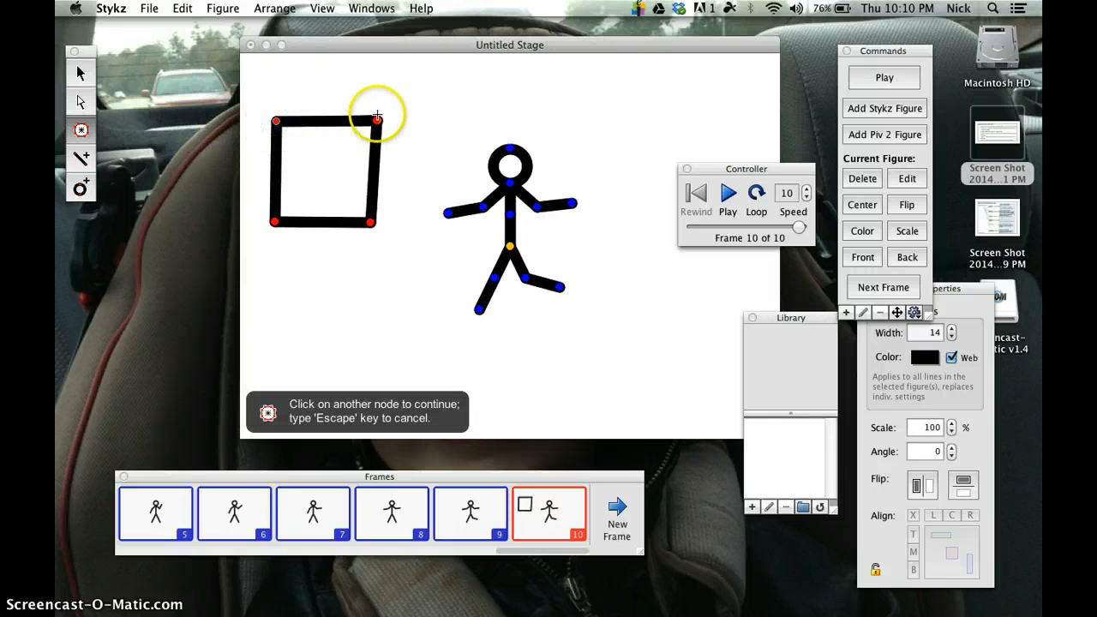
click(369, 222)
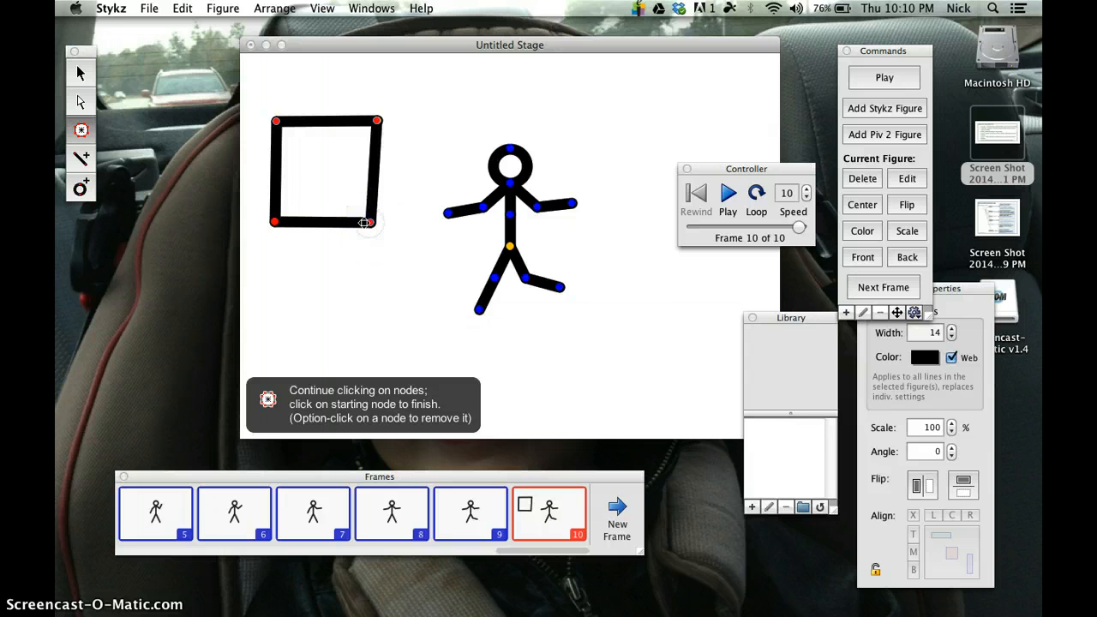
click(274, 222)
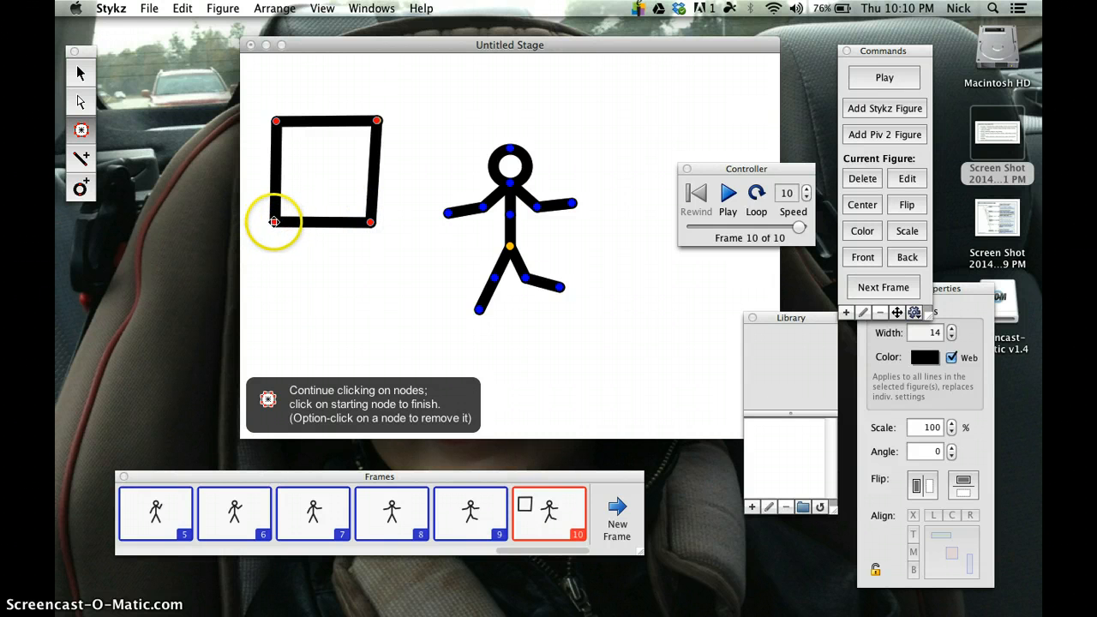
click(275, 121)
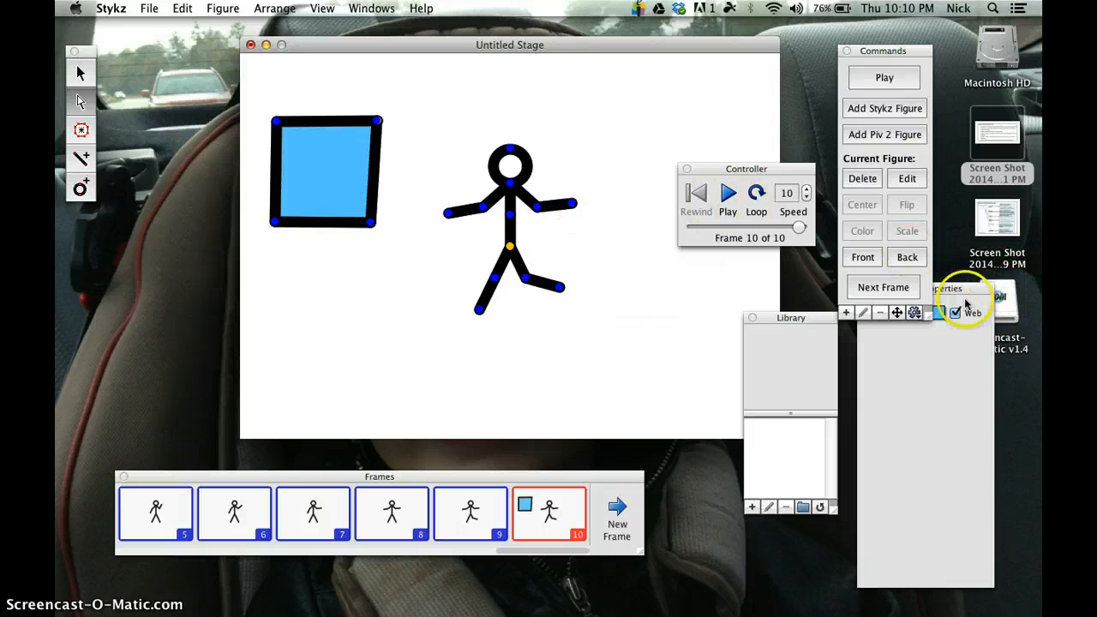
Step: Change the square's fill color to black (000000), moving the PolyFill properties clear of the other windows
drag(972, 293, 770, 95)
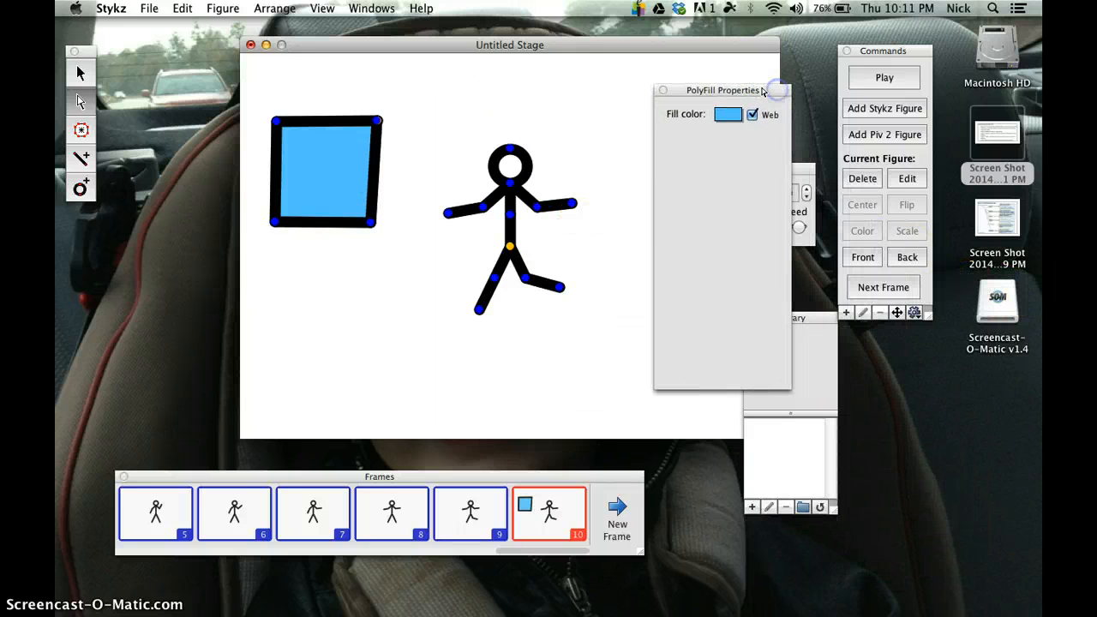
click(724, 116)
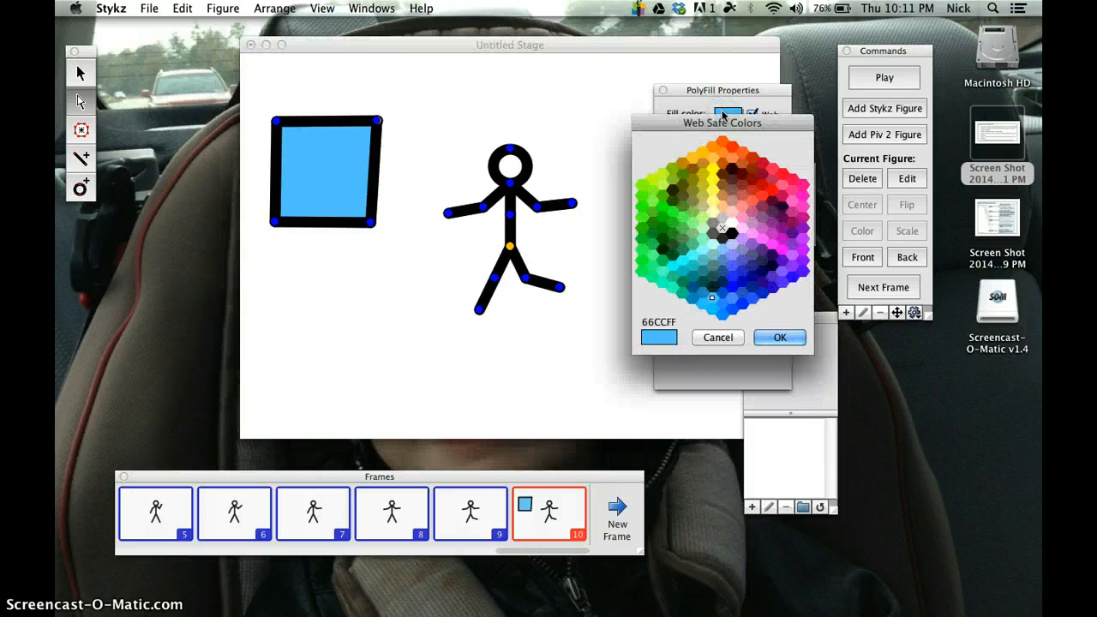
drag(731, 308, 731, 238)
click(779, 337)
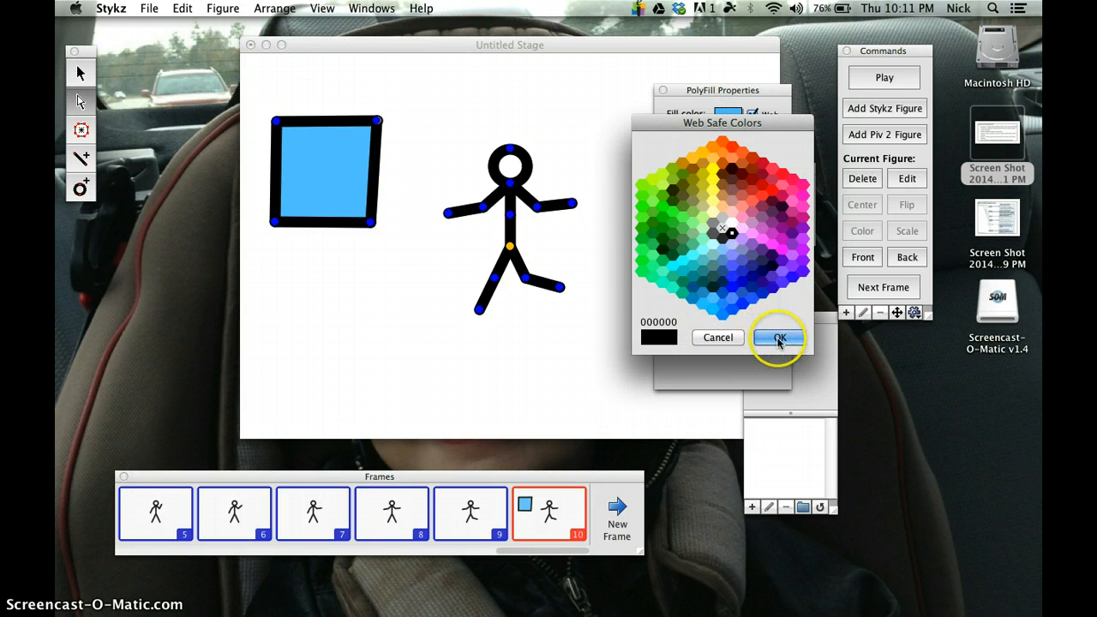
Step: Set the square's fill color to orange-red FF3300
click(726, 114)
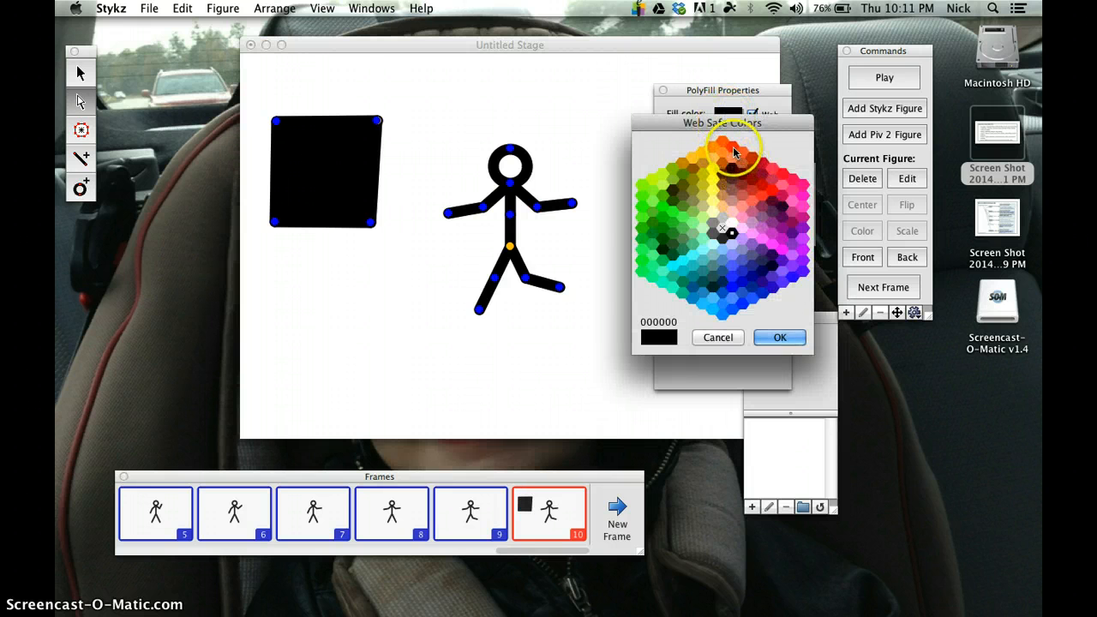
click(732, 150)
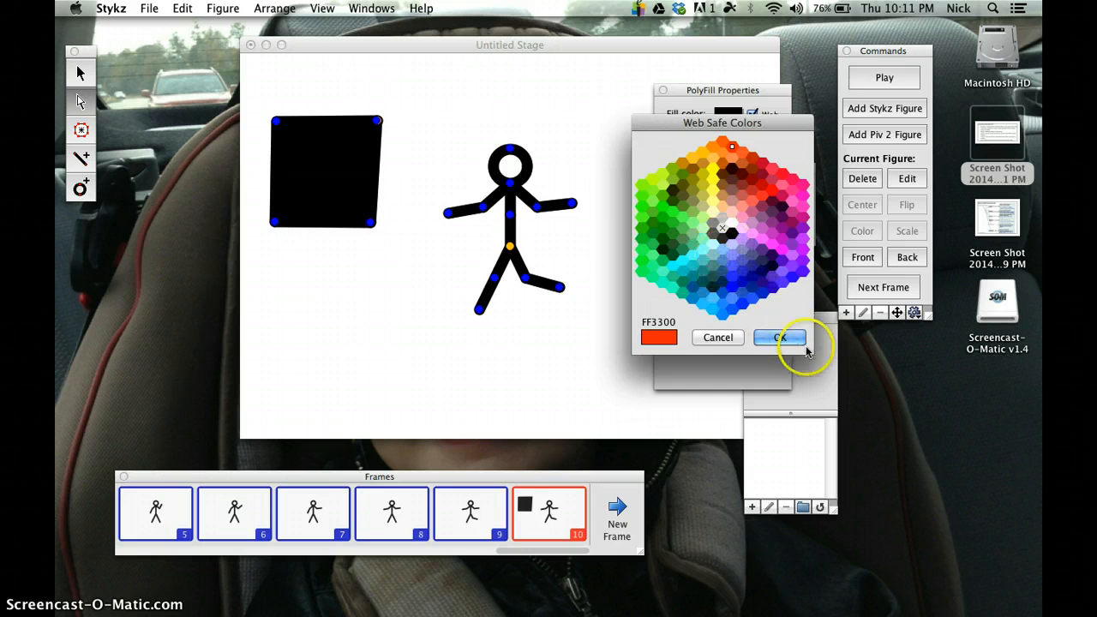
click(779, 337)
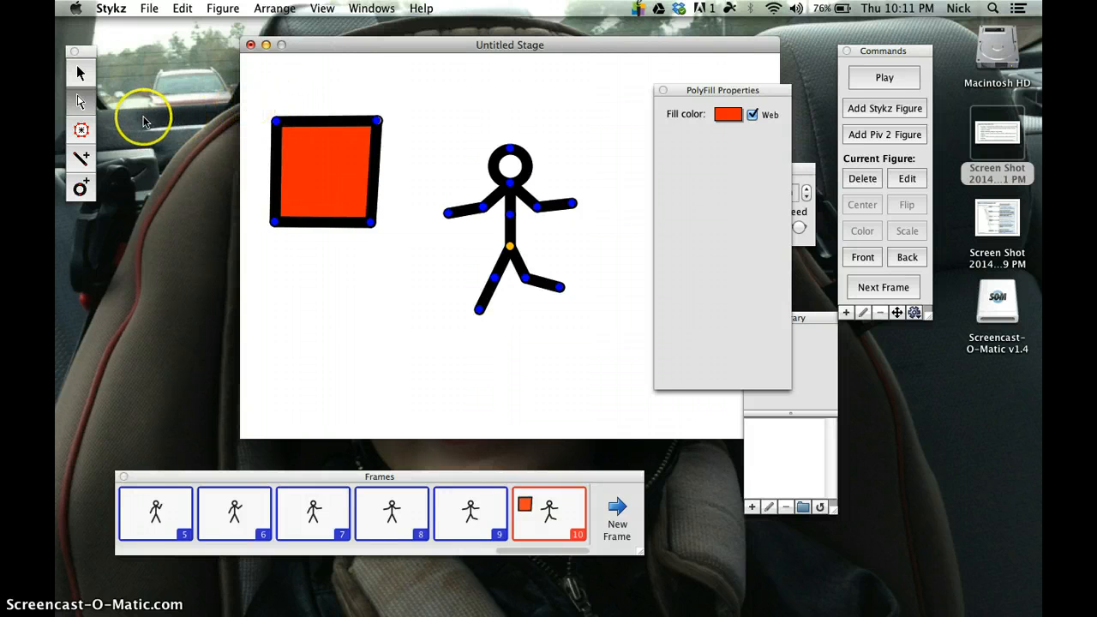
Step: Try to box-select the whole filled square and shift it by its edges and interior
click(81, 74)
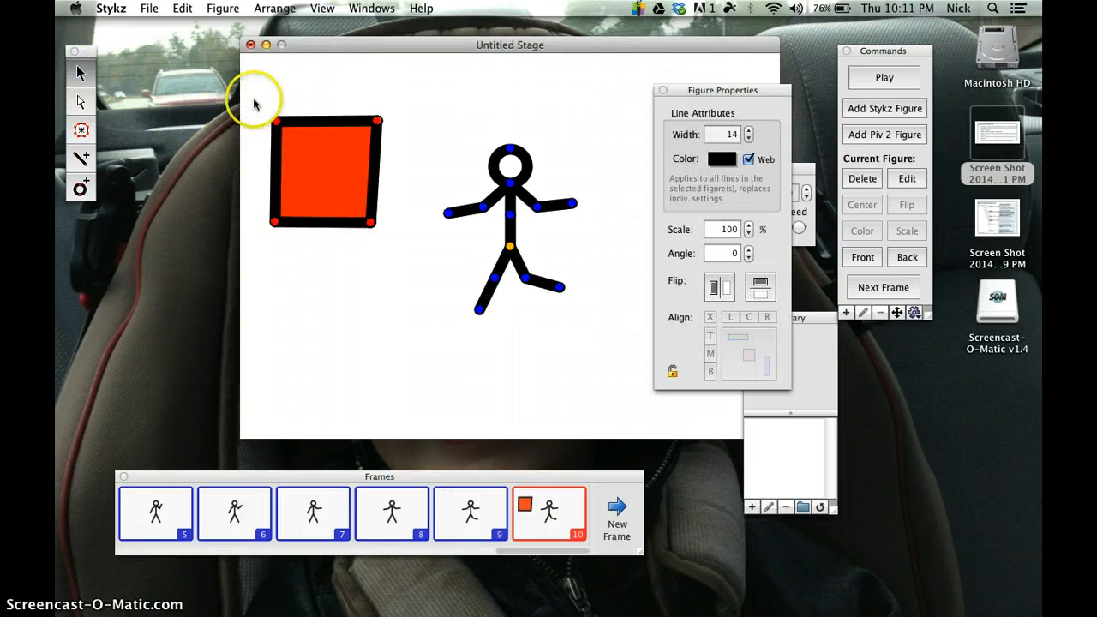
drag(267, 106, 389, 259)
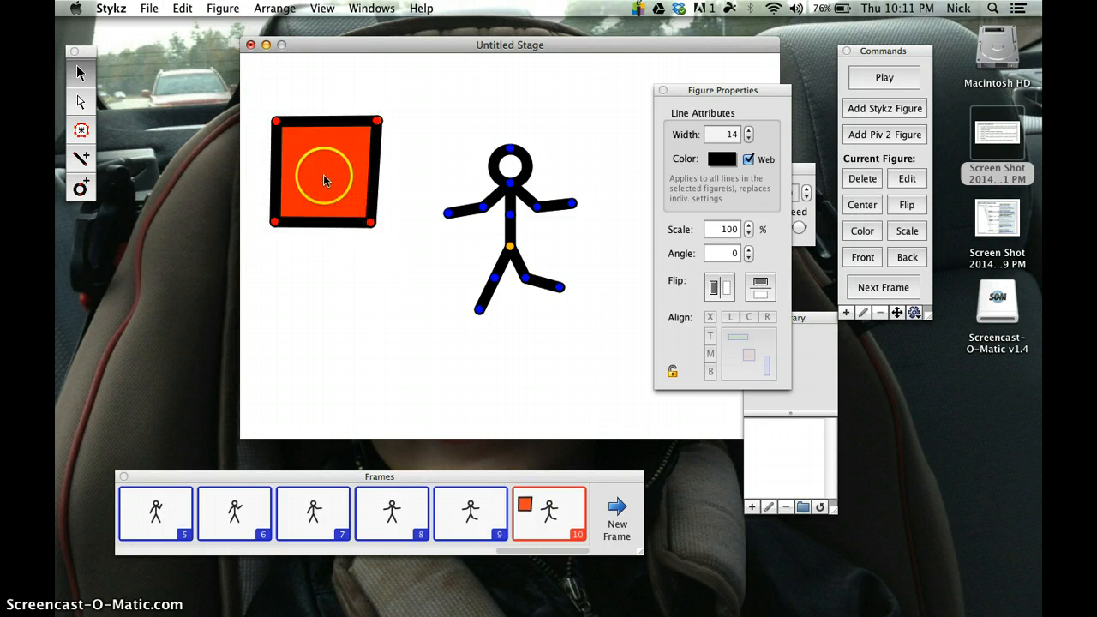
mouse_move(385, 123)
mouse_down()
mouse_move(375, 116)
mouse_move(380, 125)
mouse_up()
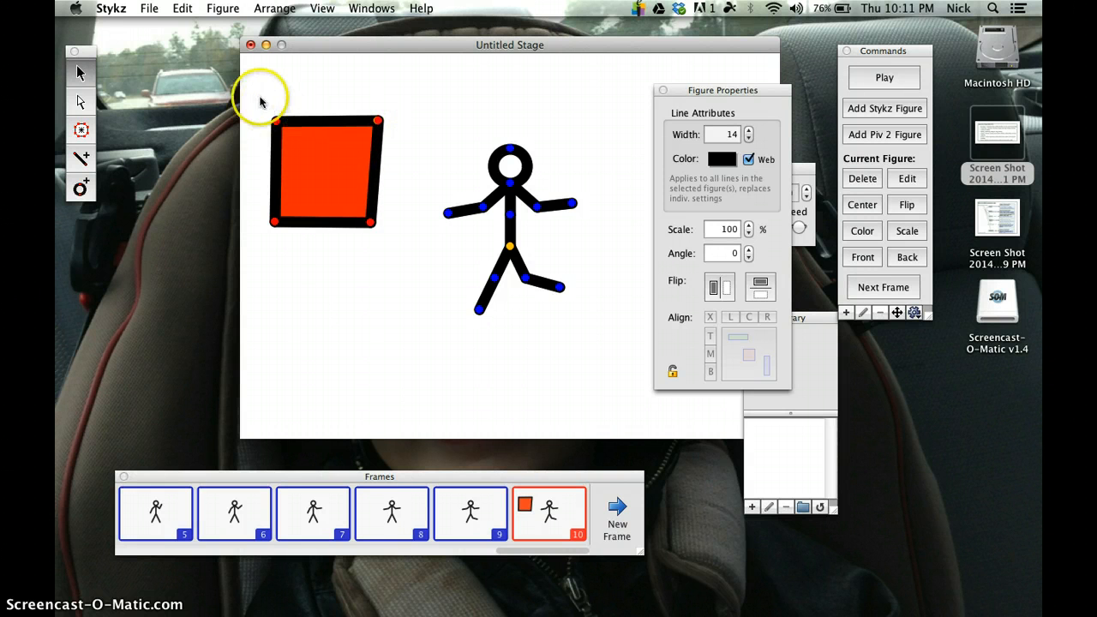
drag(279, 124, 379, 238)
click(329, 203)
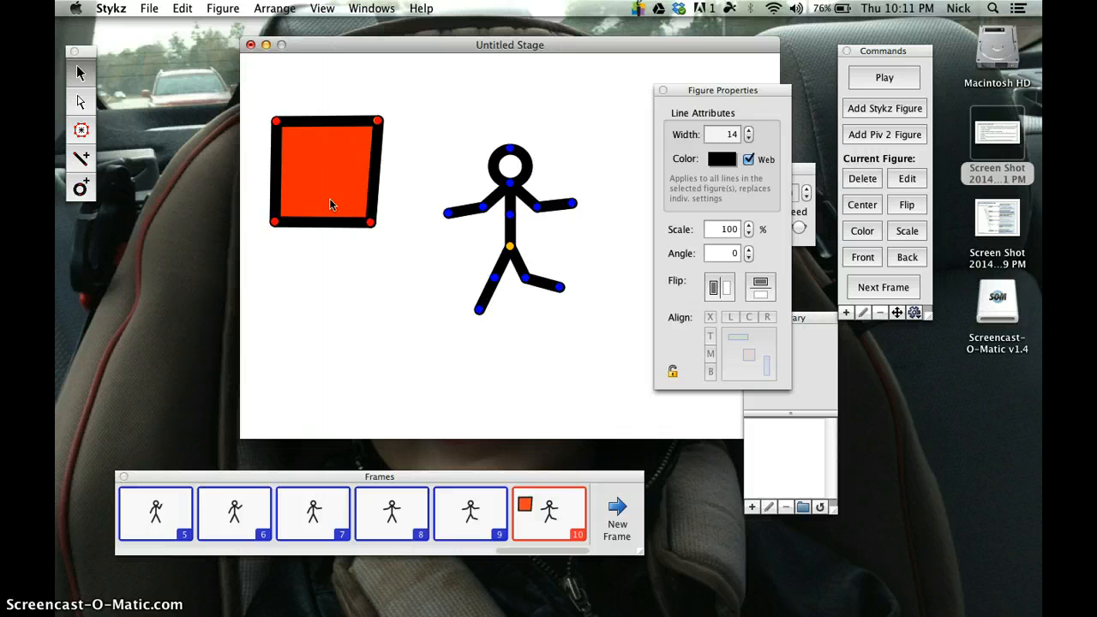
click(336, 178)
click(359, 126)
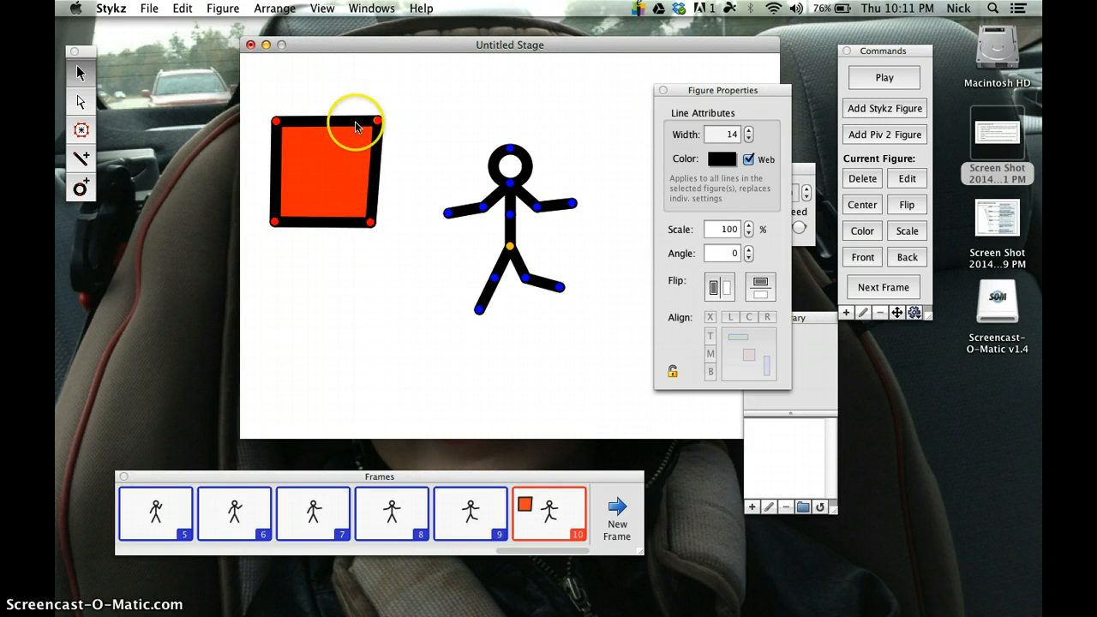
click(311, 125)
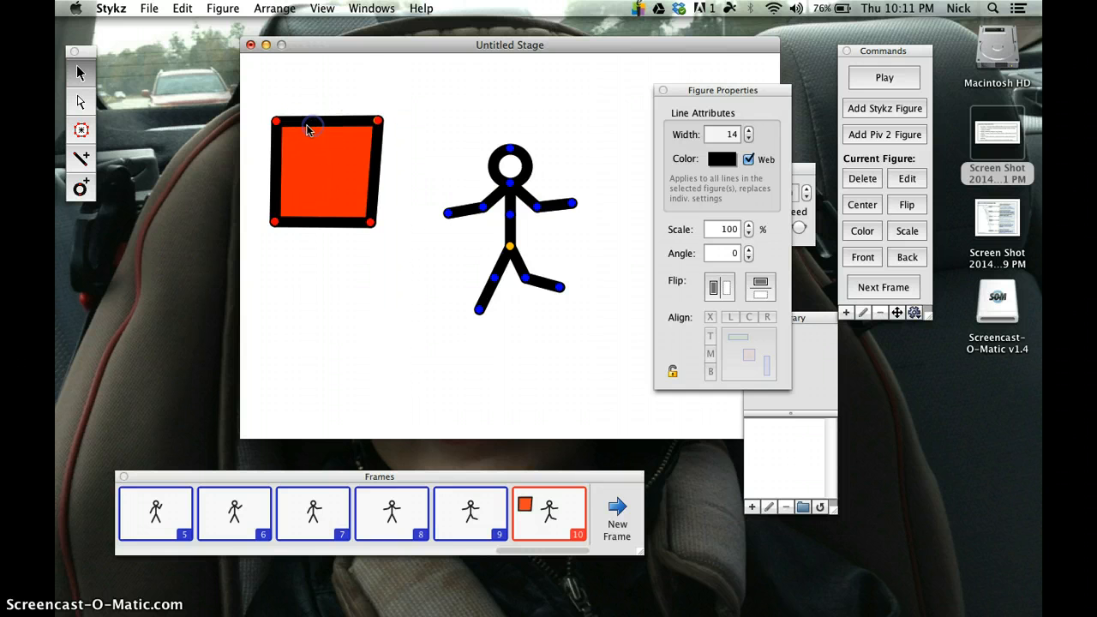
click(269, 113)
drag(269, 113, 390, 233)
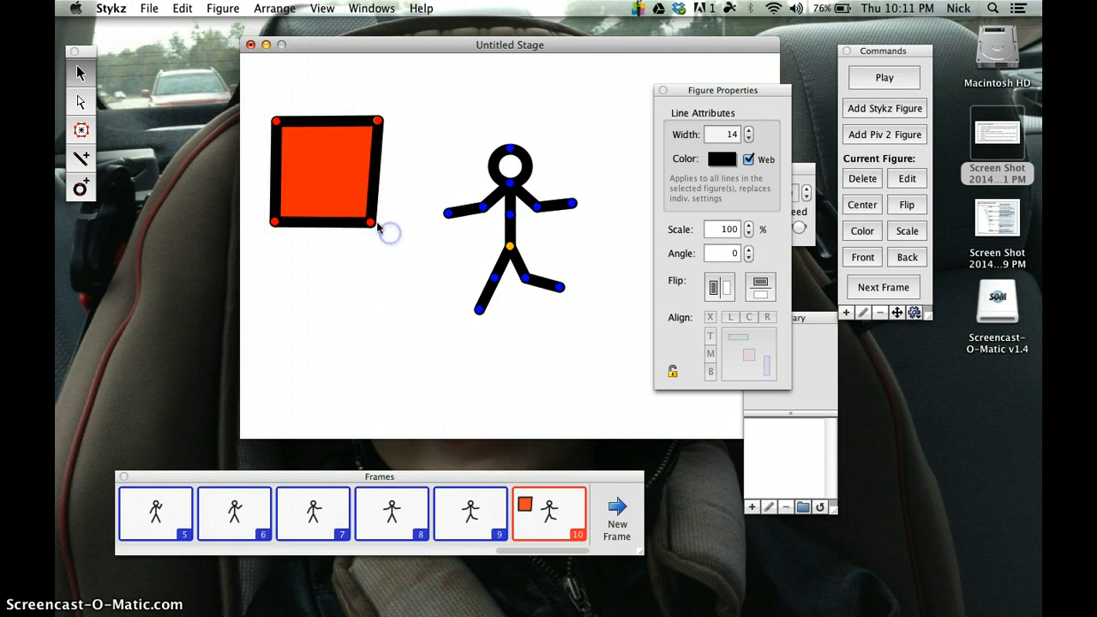
click(311, 121)
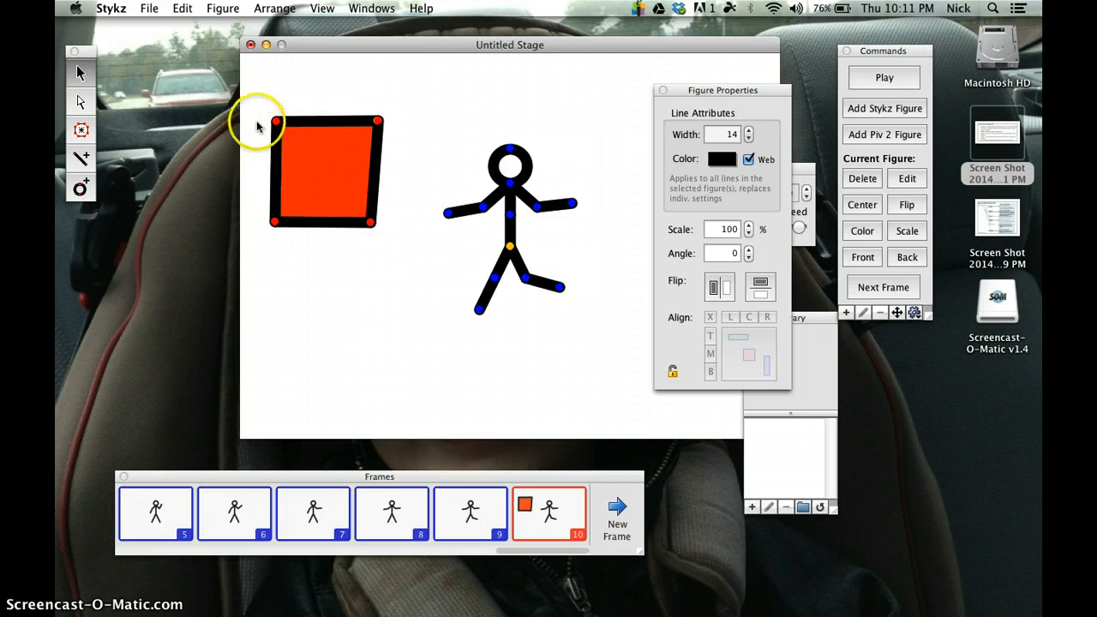
drag(268, 112, 387, 239)
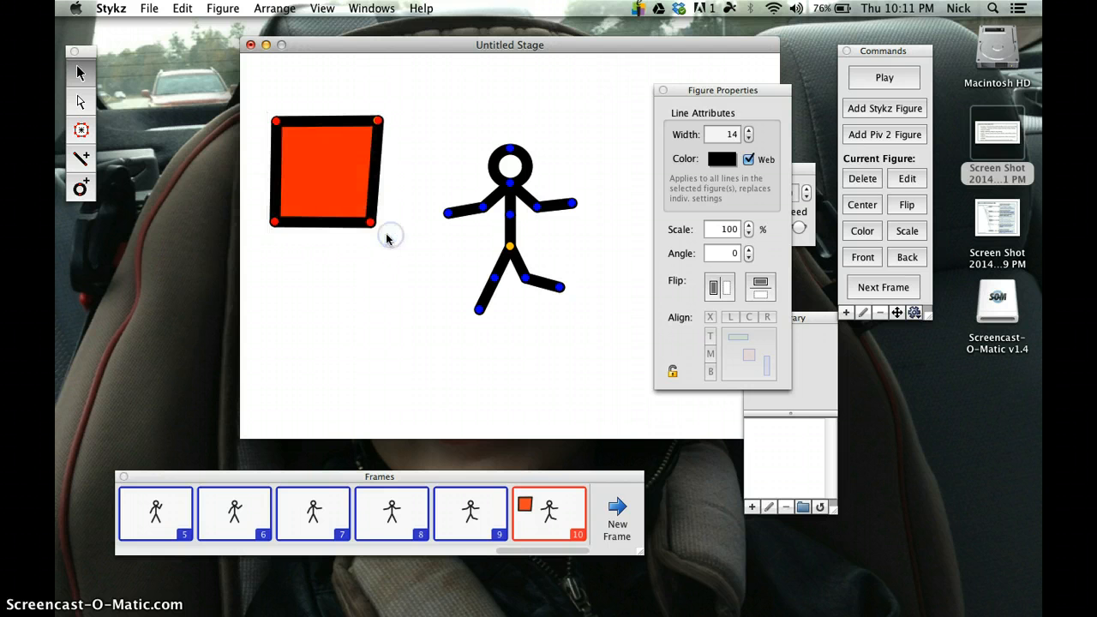
Step: Rotate the filled square slightly clockwise about its upper-right node, and move it by that node down toward the stick figure
click(276, 124)
mouse_move(276, 125)
mouse_down()
mouse_move(334, 183)
mouse_move(262, 111)
mouse_move(360, 199)
mouse_move(286, 108)
mouse_up()
click(370, 126)
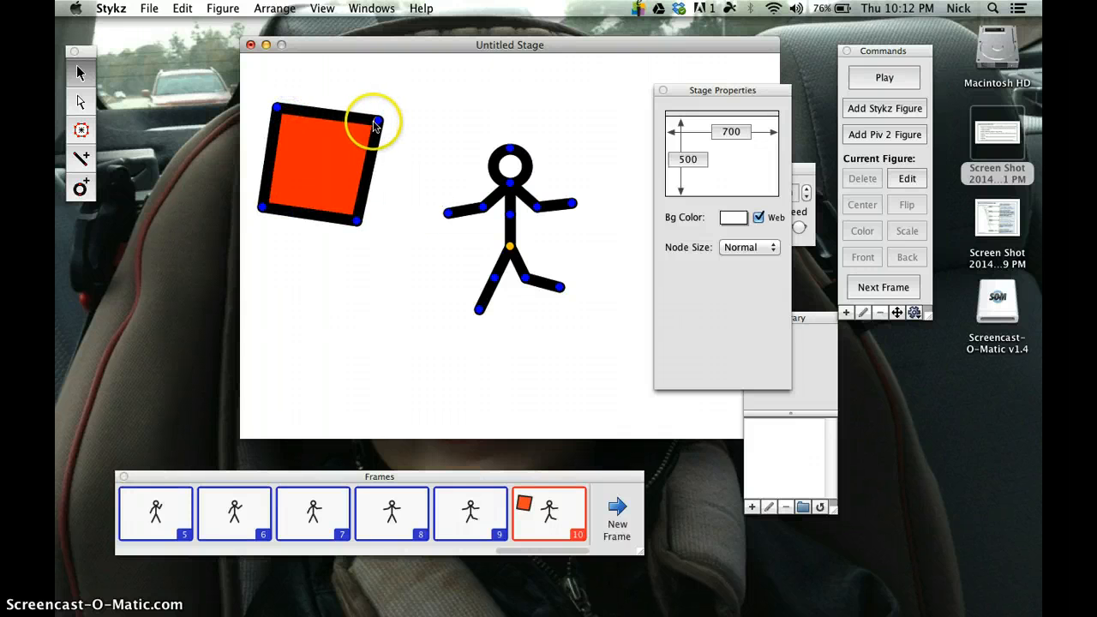
click(383, 127)
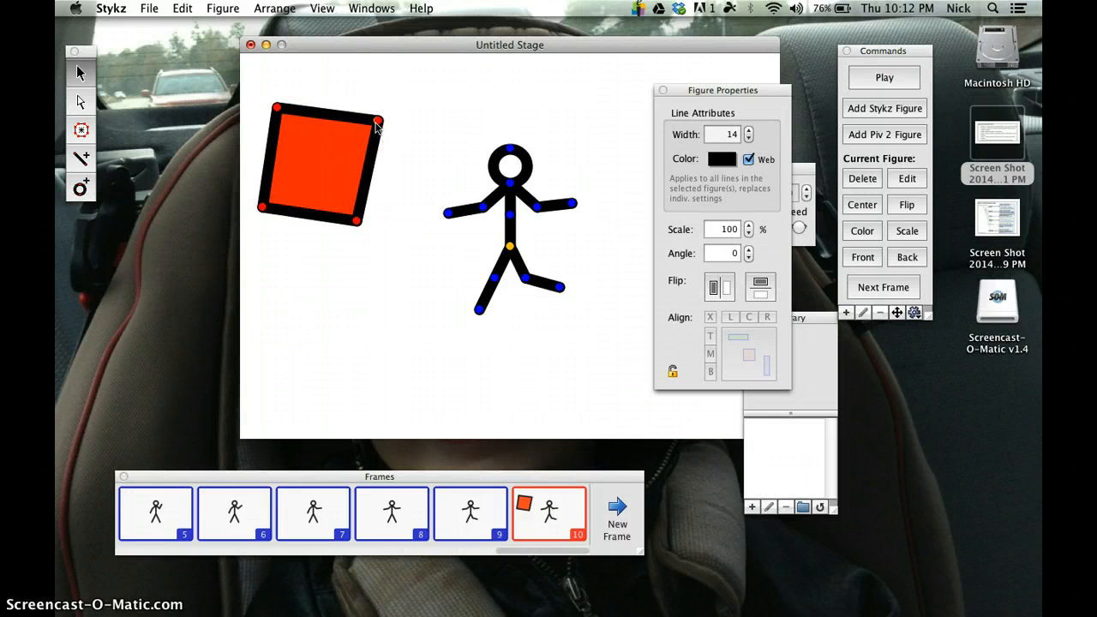
drag(377, 126, 403, 158)
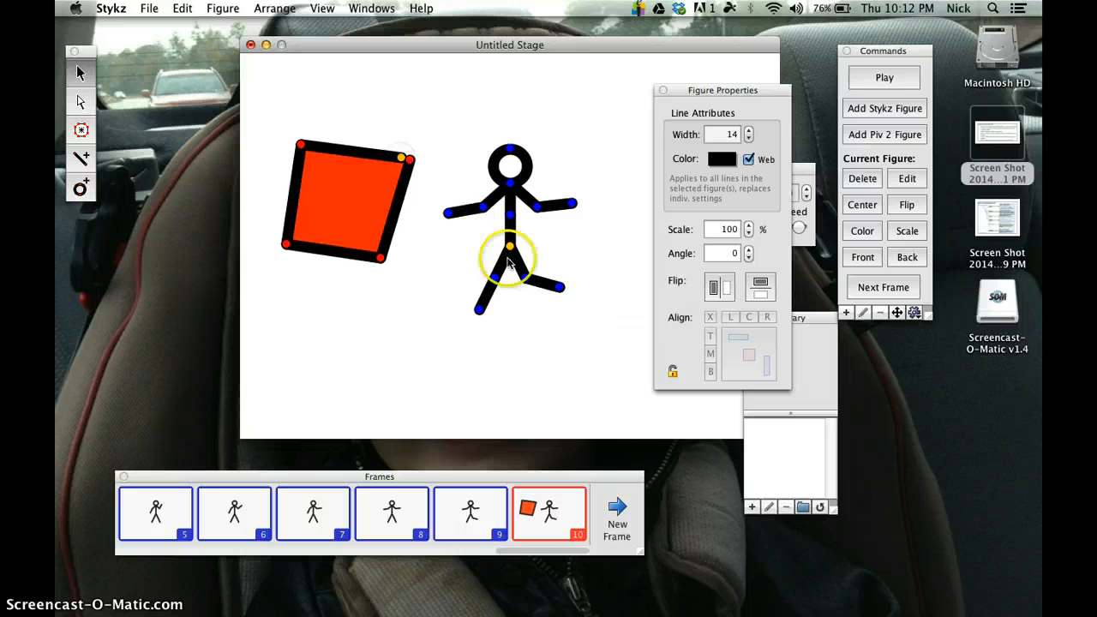
Step: Move the stick figure by its hip node up and to the right in frame 10, and play back the animation, closing the player
drag(514, 247, 557, 160)
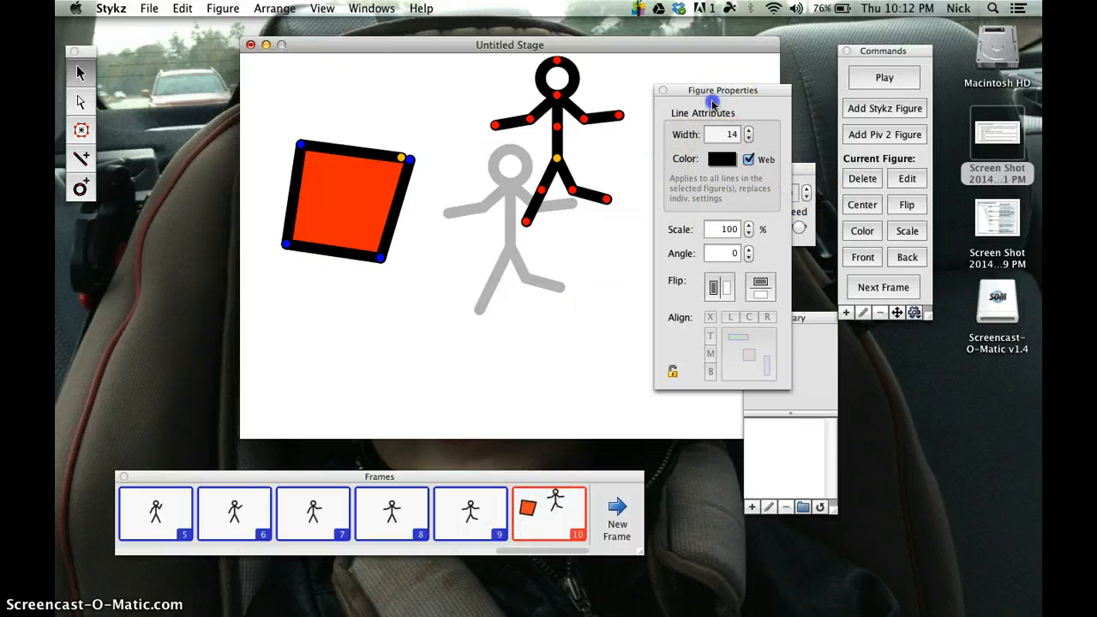
drag(719, 92, 623, 183)
click(725, 195)
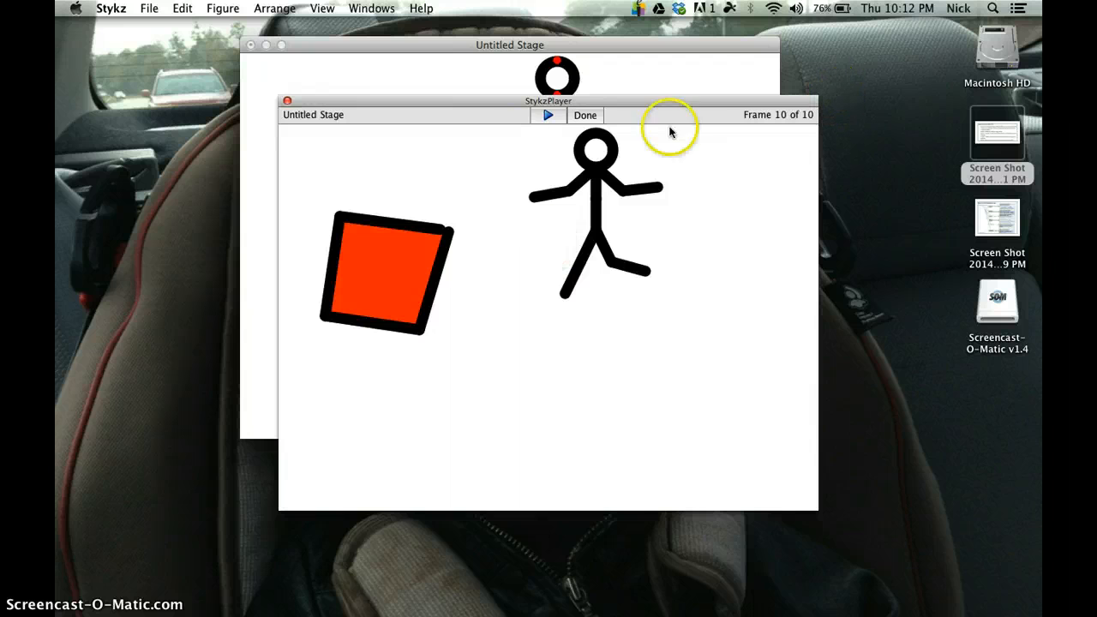
click(583, 116)
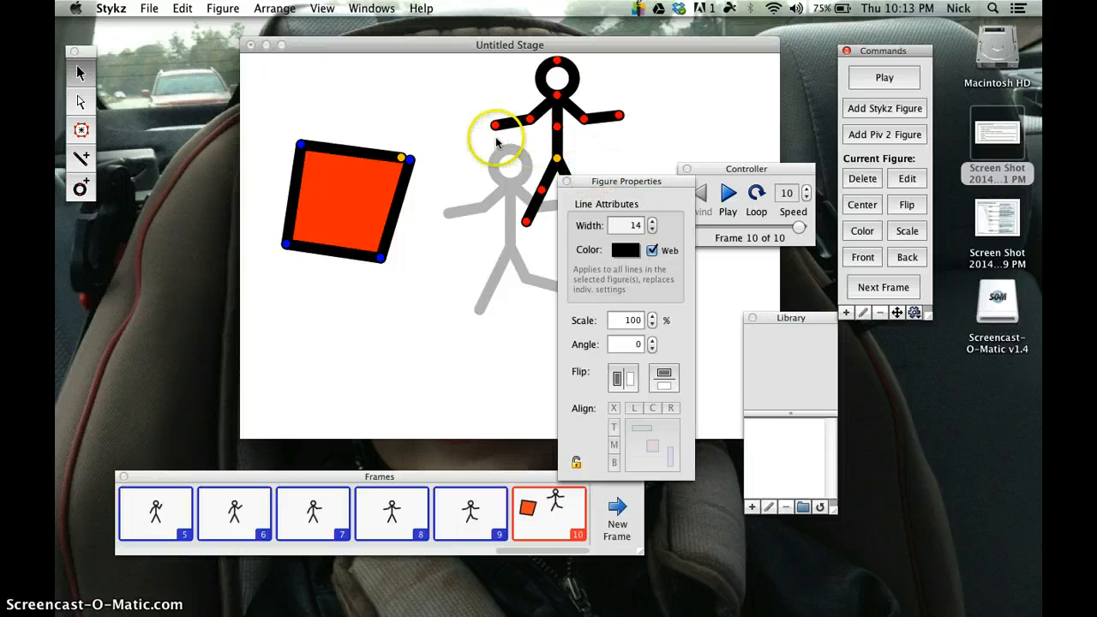
Step: View the Save As options for storing the stage as a .stykz file, and cancel without saving
click(150, 11)
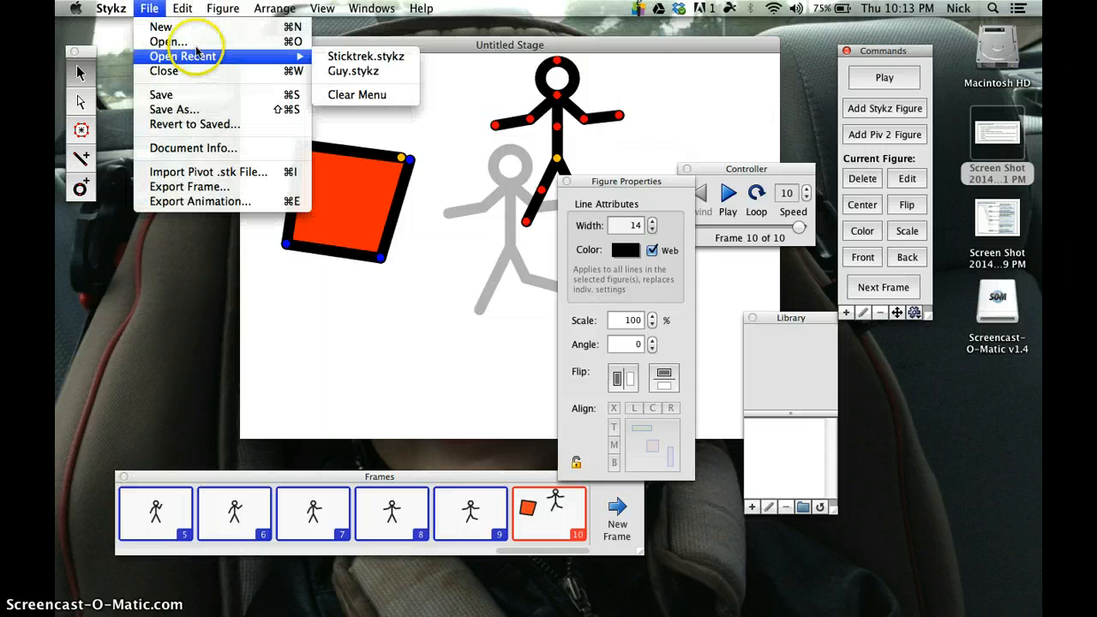
click(186, 117)
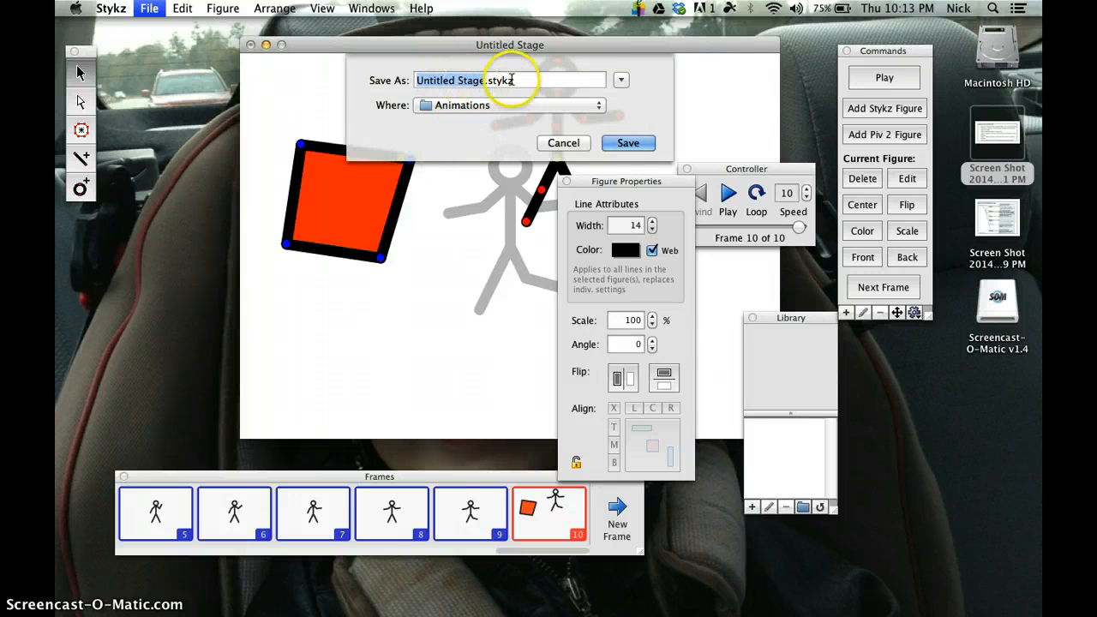
click(563, 142)
Step: Examine the available animation export formats, leave QuickTime Movie (*.mov) selected, and cancel the export
click(154, 8)
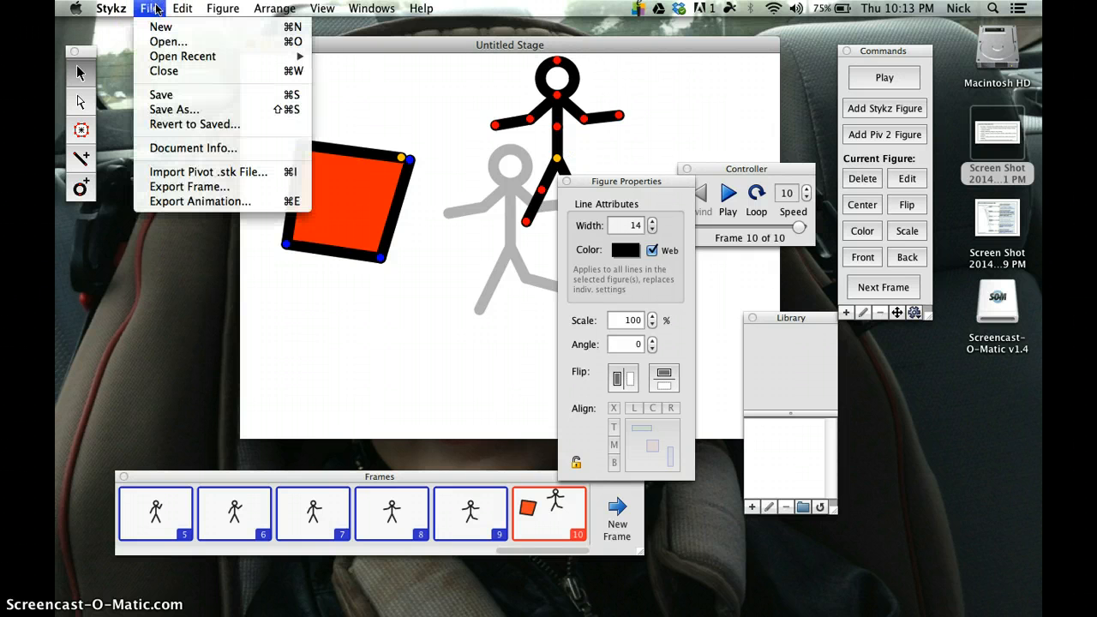
click(171, 200)
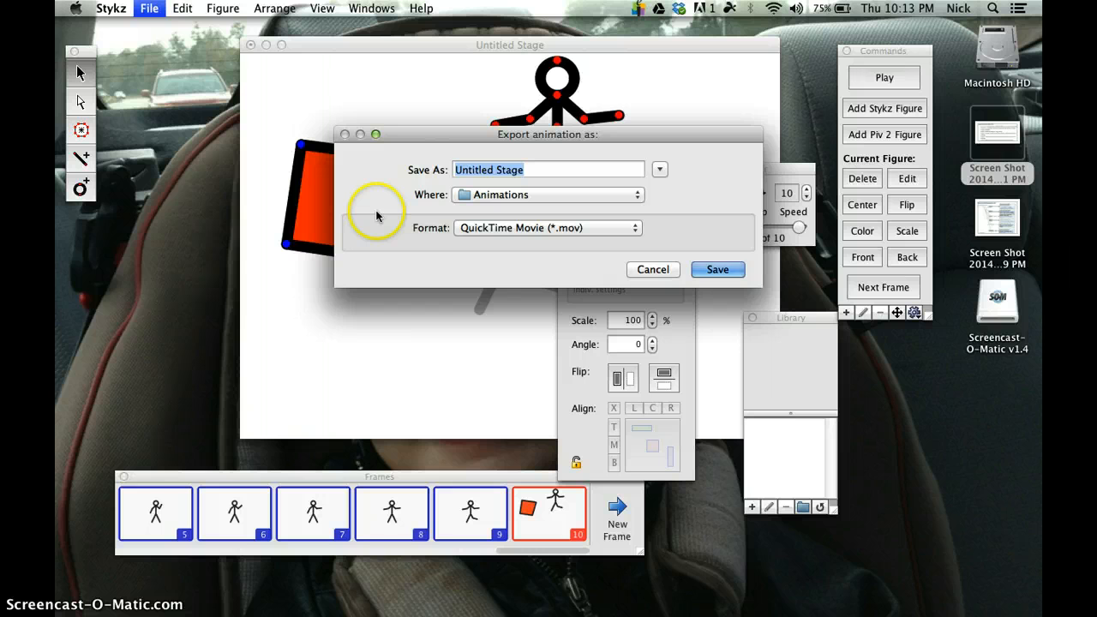
click(474, 234)
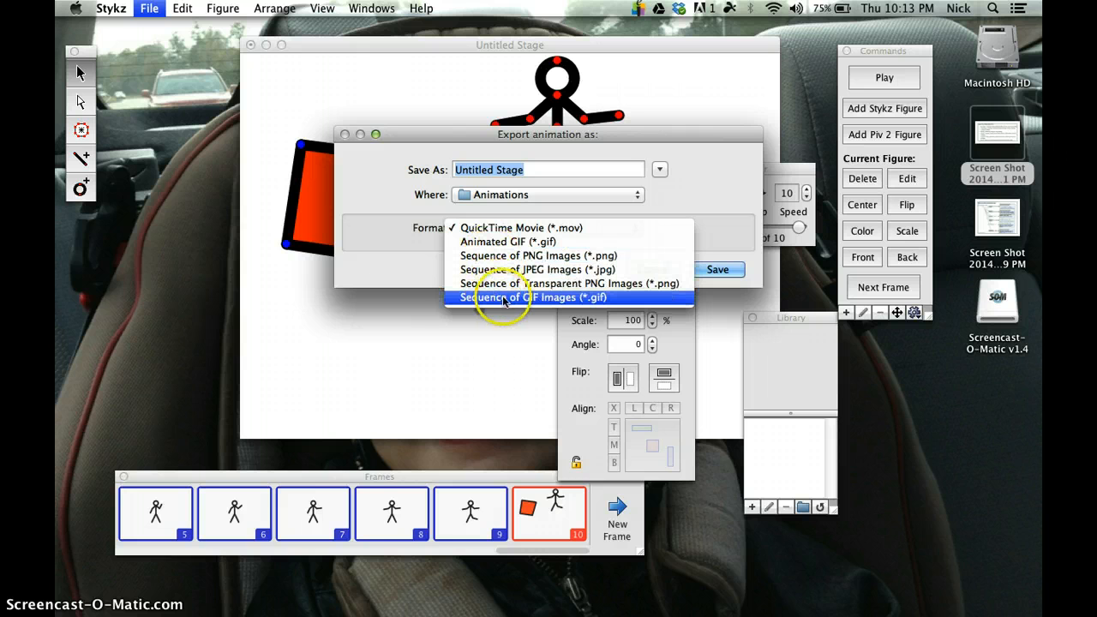
click(498, 245)
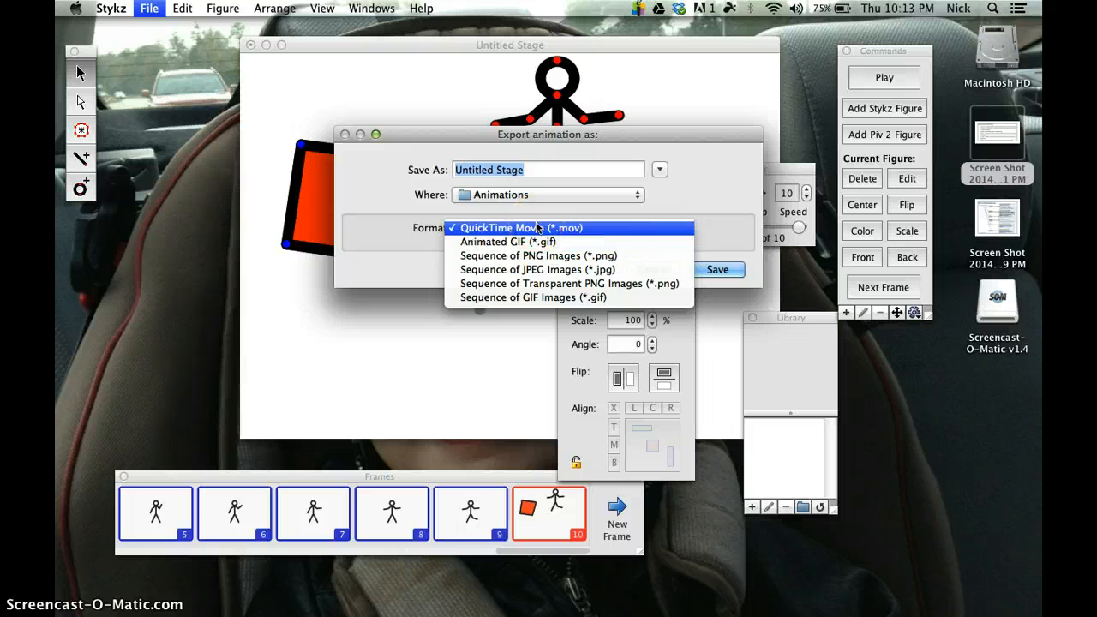
click(537, 227)
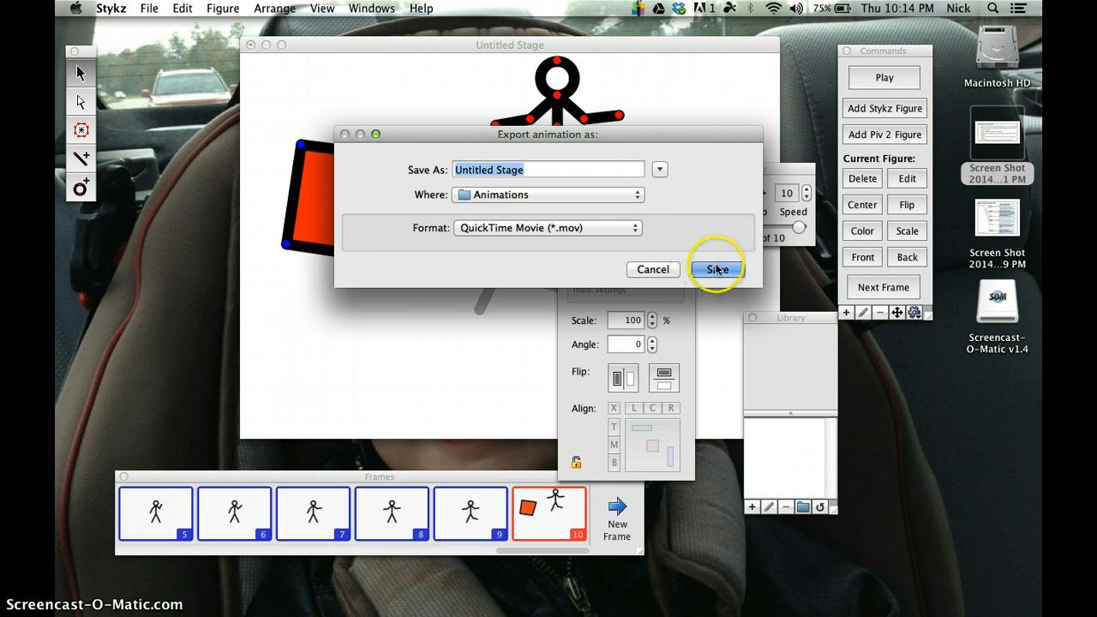
click(648, 271)
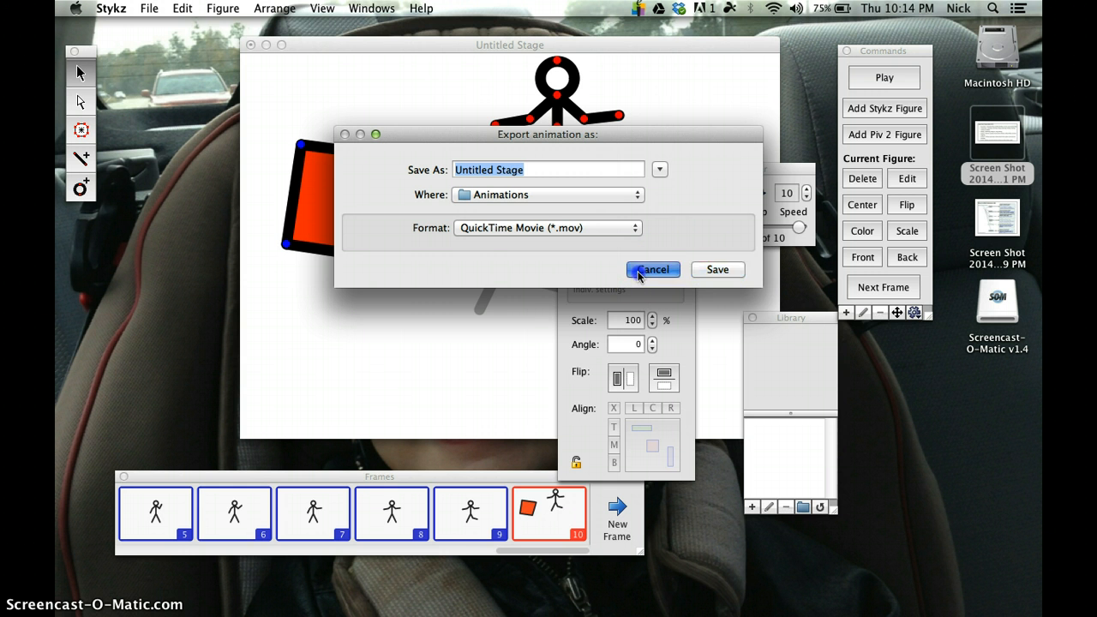